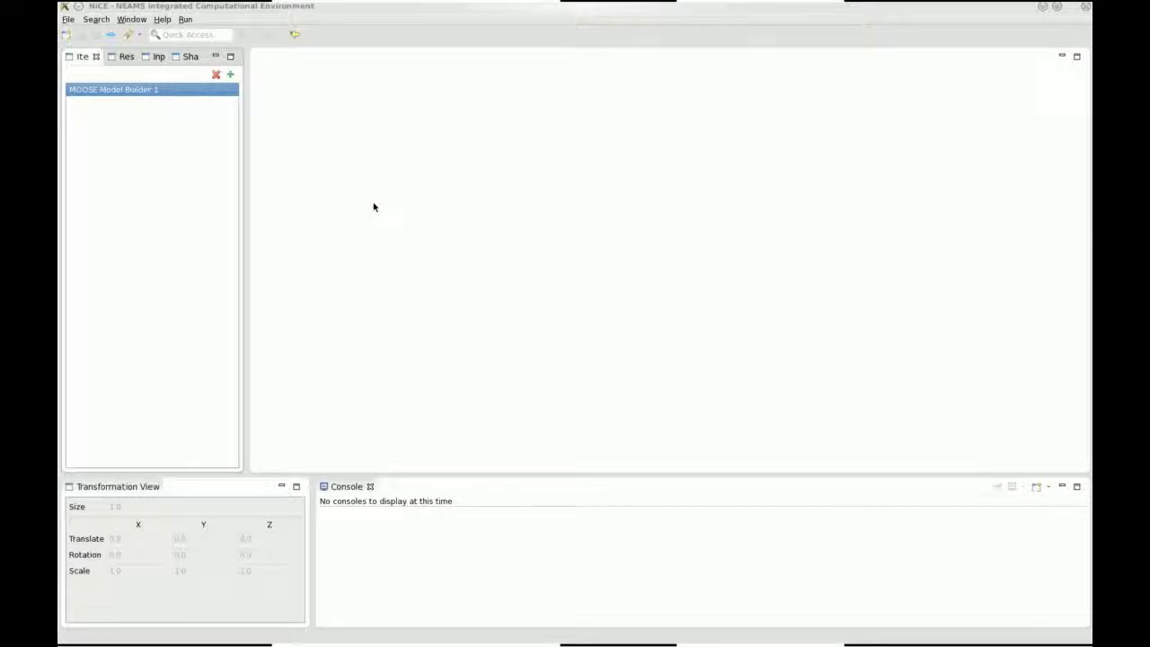
pyautogui.click(231, 76)
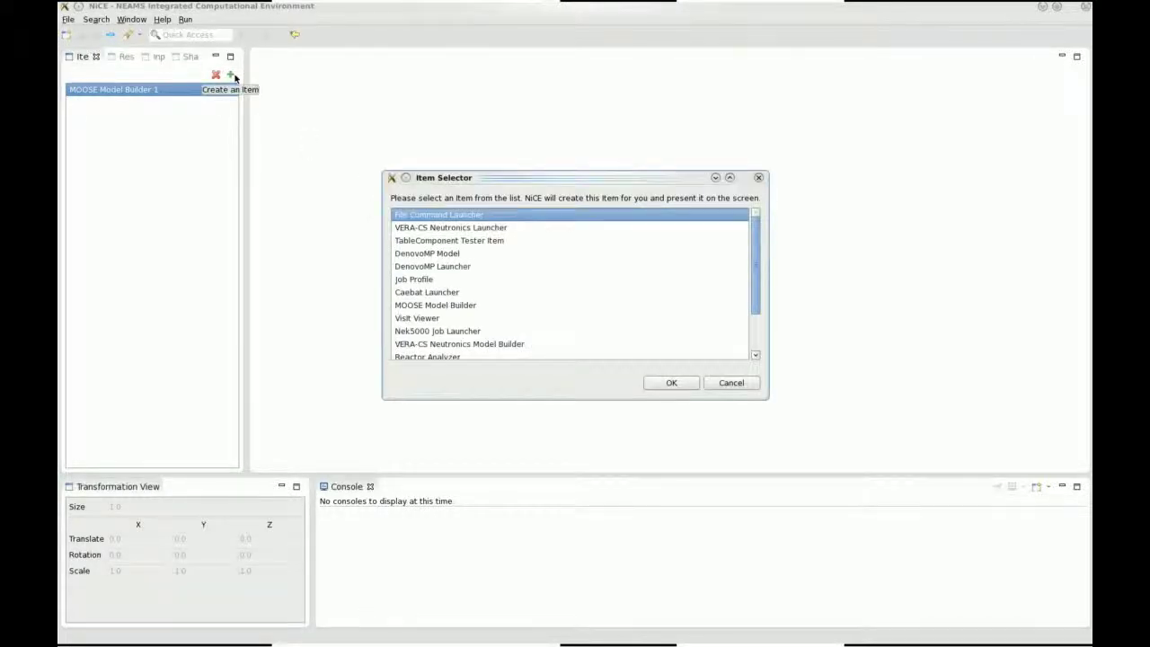
pyautogui.click(406, 310)
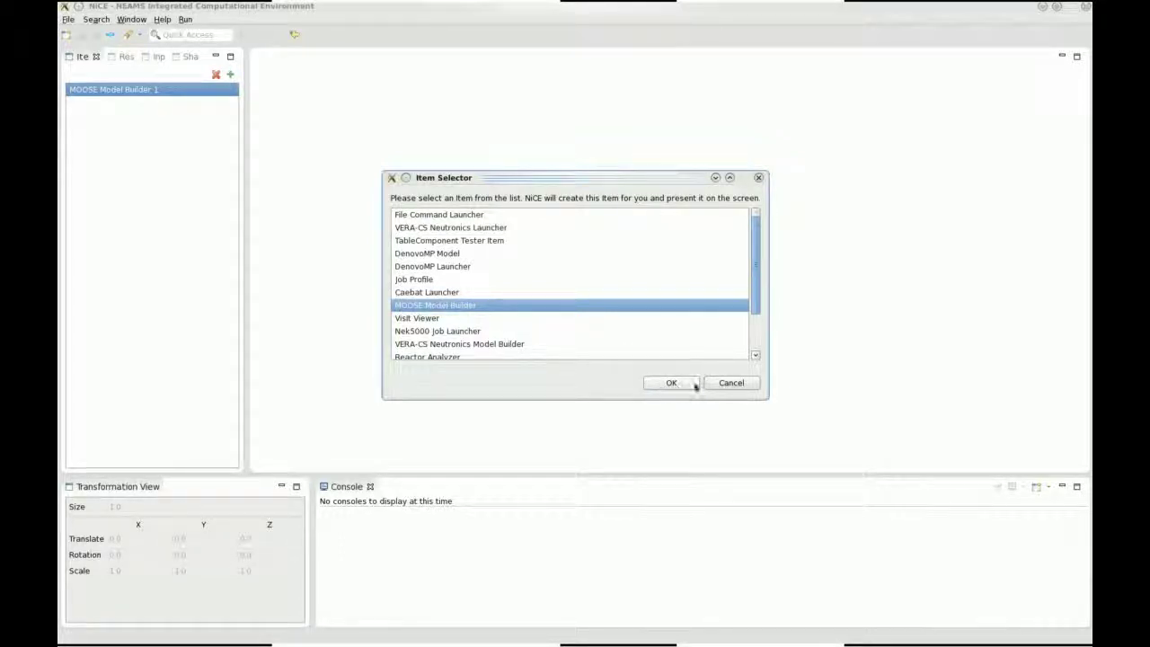
pyautogui.click(723, 388)
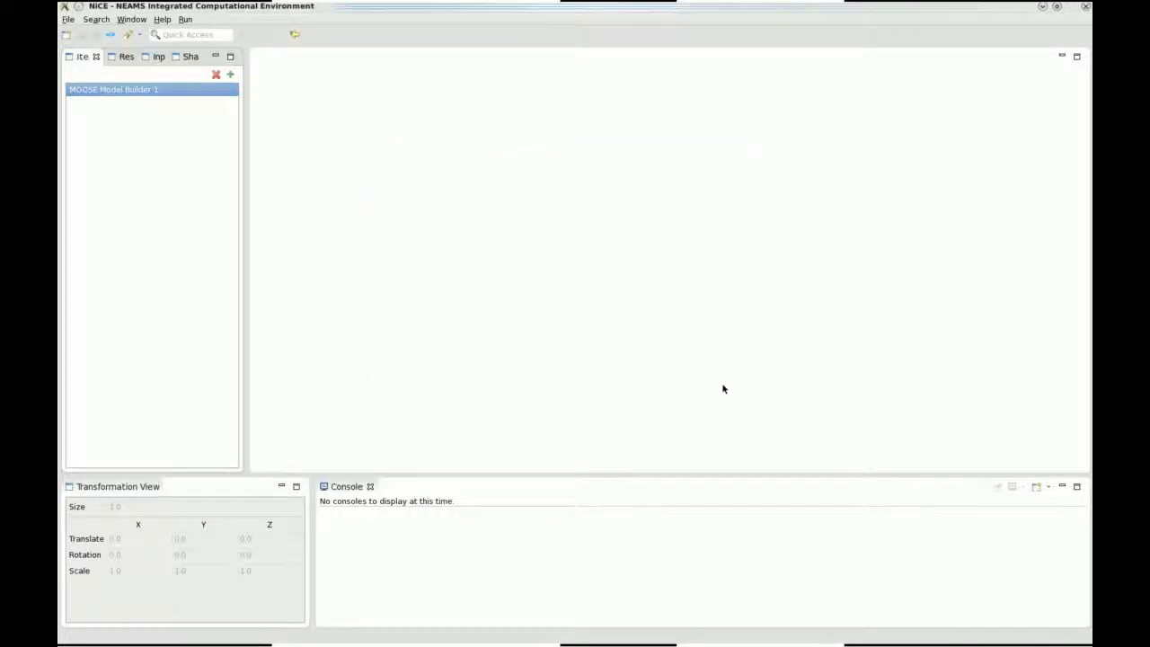
# Open the existing MOOSE Model Builder 1 item and enable its /Adaptivity block, looking over the block's parameters without editing them.
pyautogui.doubleClick(141, 90)
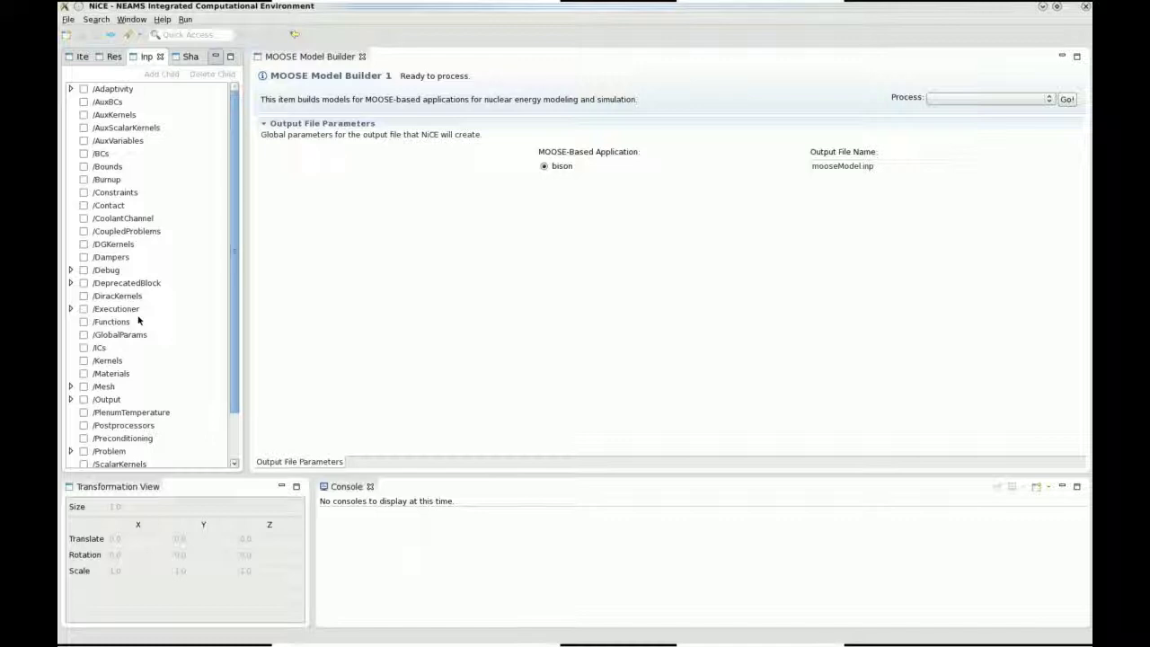
pyautogui.click(71, 89)
pyautogui.click(83, 89)
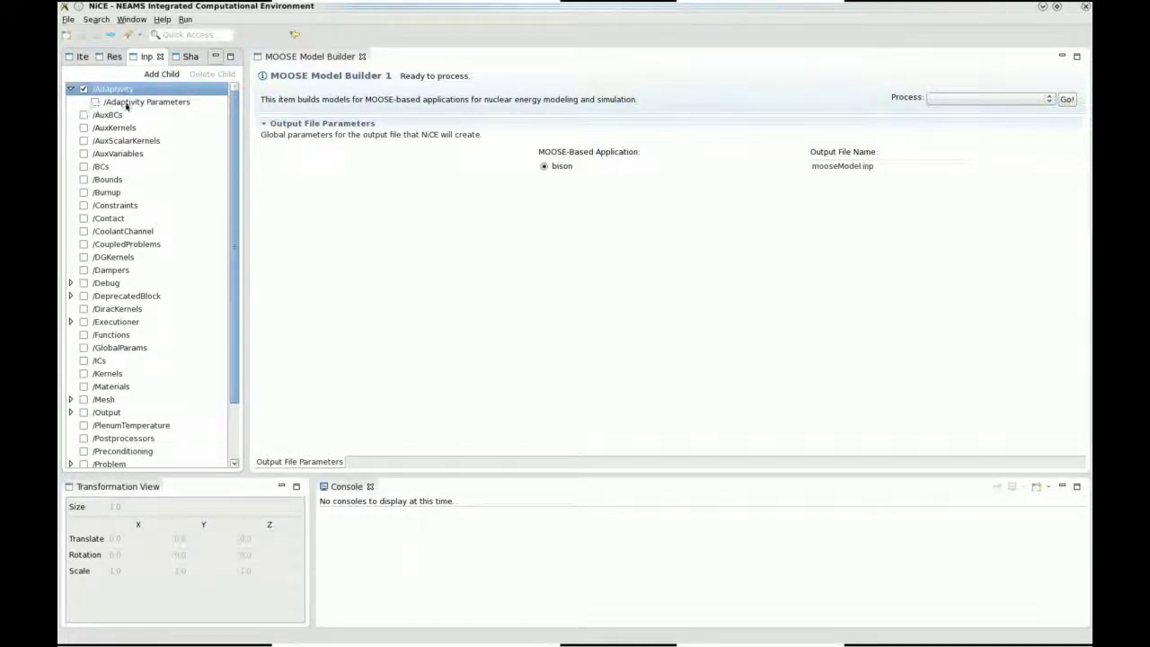
pyautogui.doubleClick(127, 105)
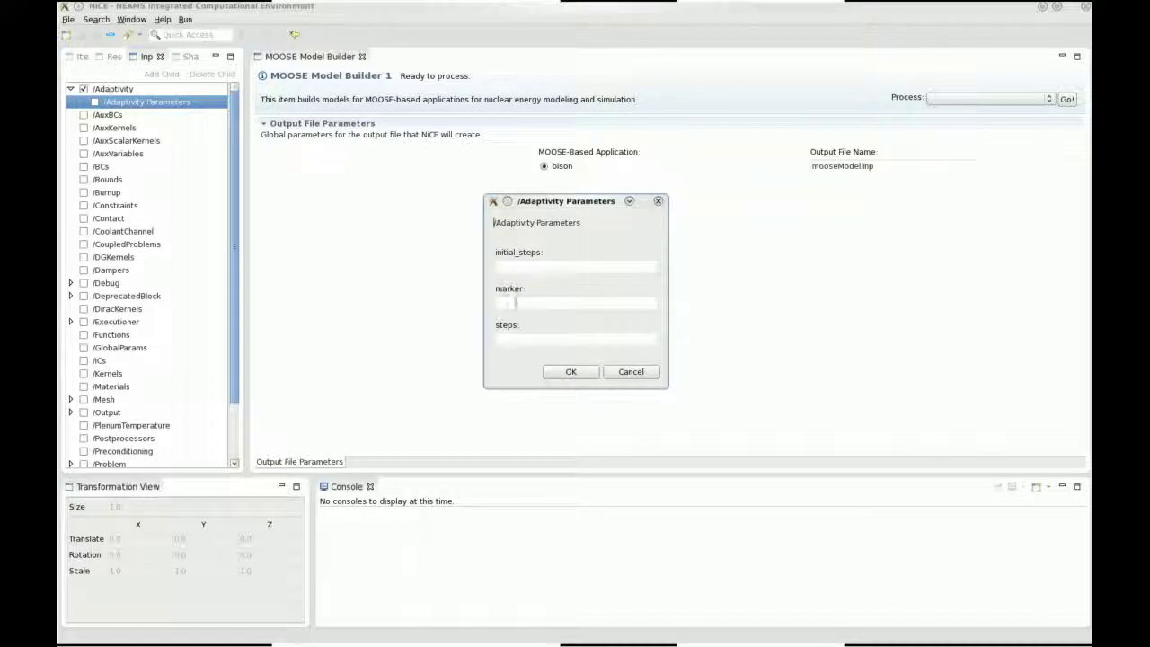
pyautogui.click(630, 372)
# Add an Indicators child to the /Adaptivity block, enable it, and review the child types it offers without adding one.
pyautogui.click(121, 88)
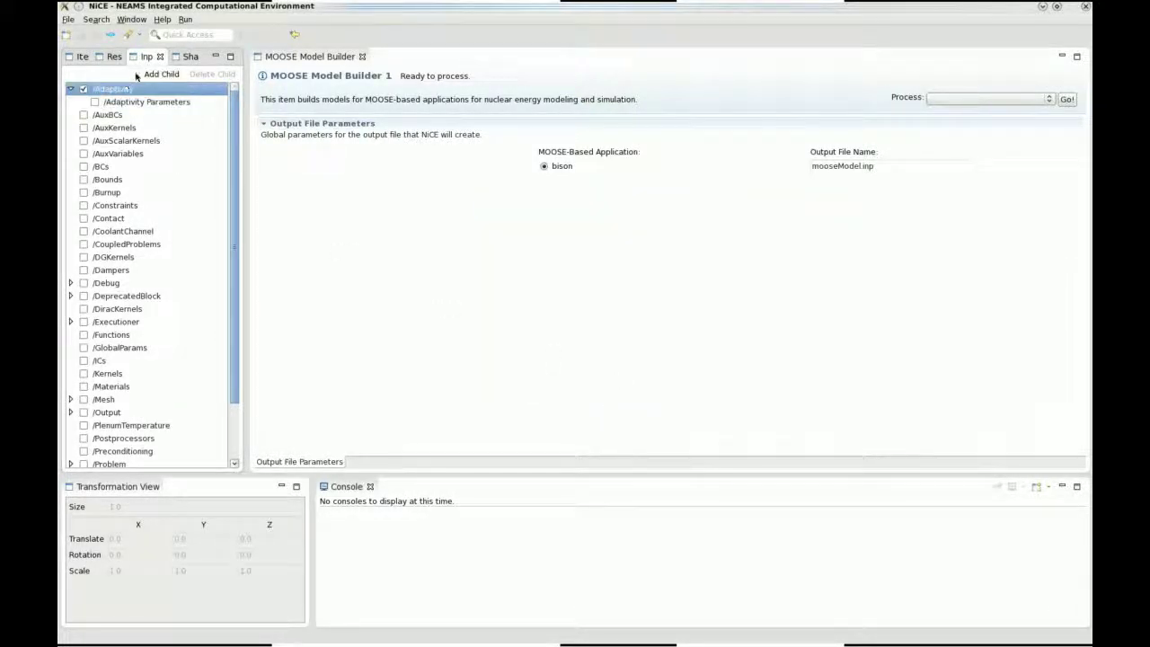
pyautogui.click(153, 75)
pyautogui.click(592, 383)
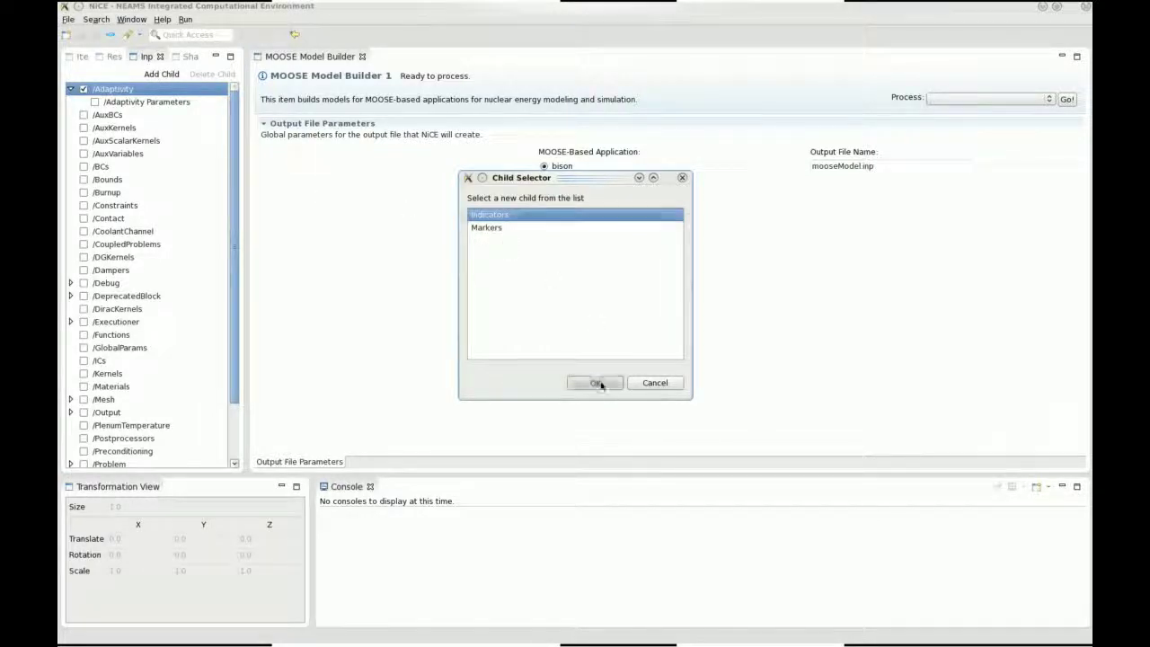
pyautogui.click(70, 88)
pyautogui.click(95, 115)
pyautogui.click(162, 74)
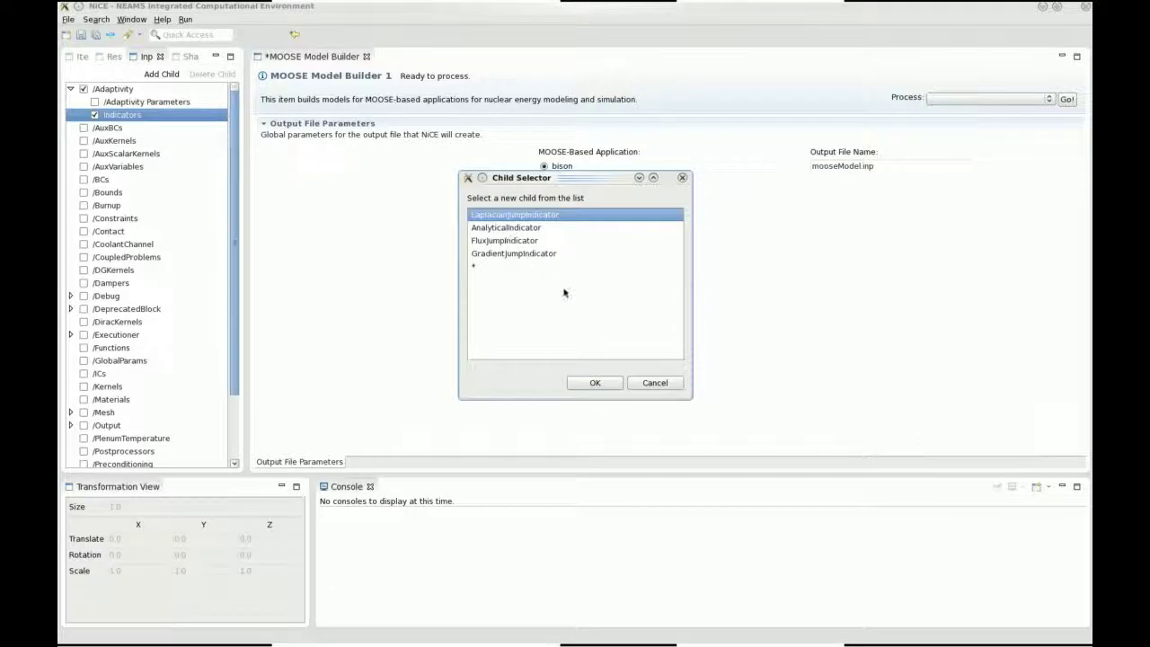
pyautogui.click(656, 387)
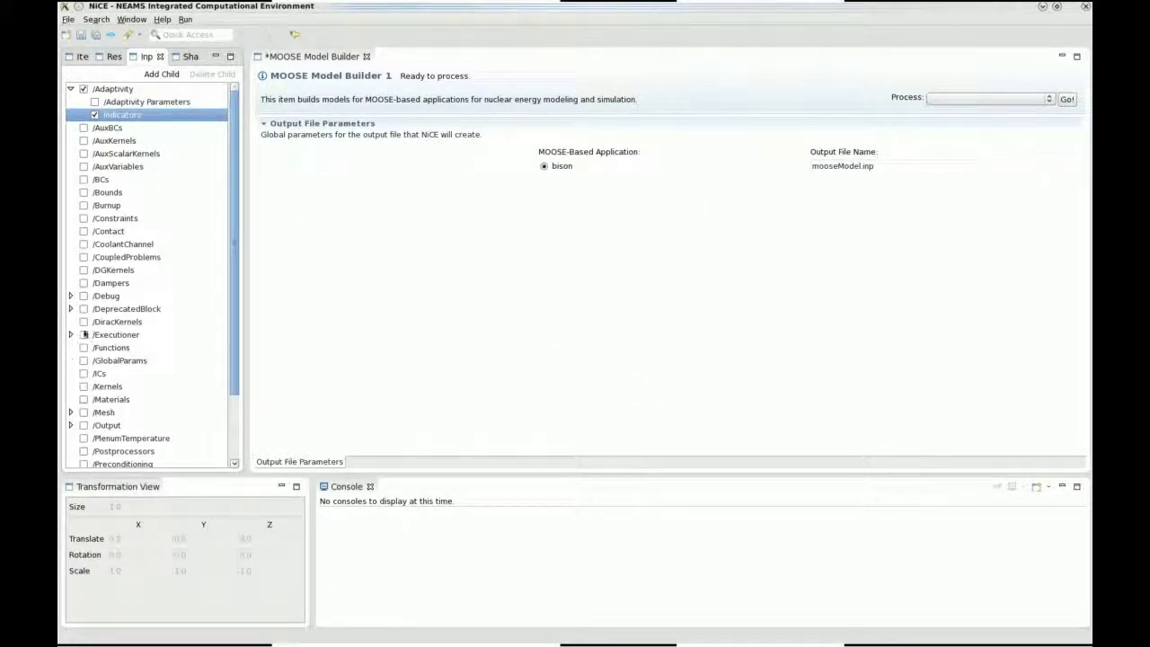
# Add a TimePeriods child to the /Executioner block and enable it.
pyautogui.click(104, 338)
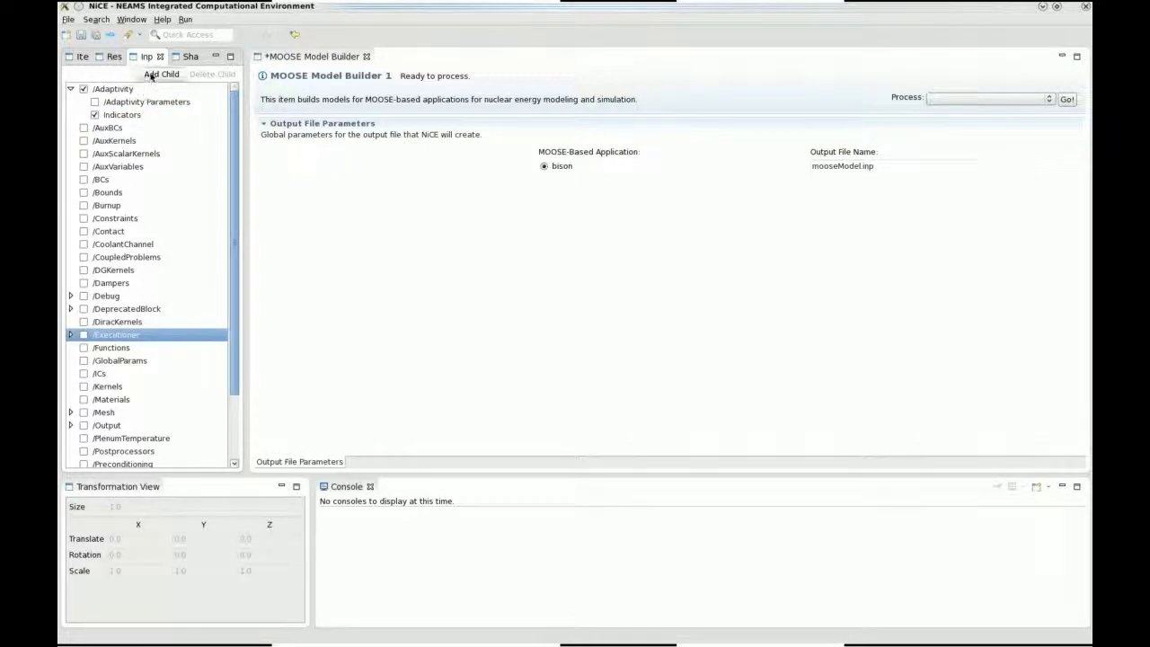
pyautogui.click(149, 74)
pyautogui.click(476, 228)
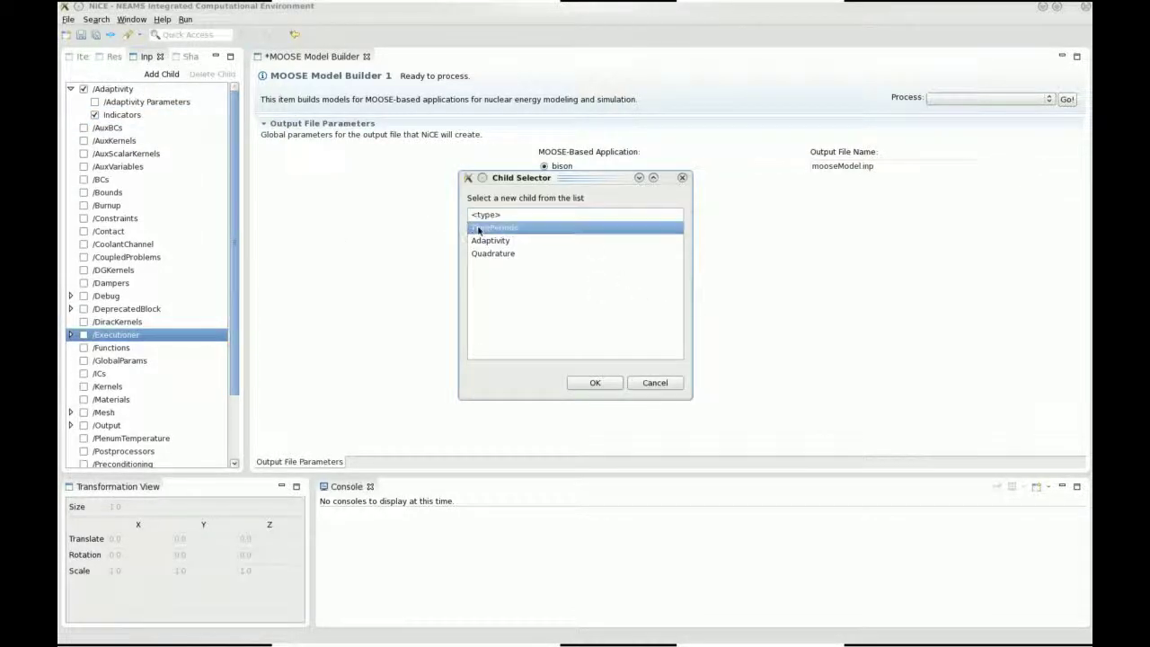
pyautogui.click(586, 384)
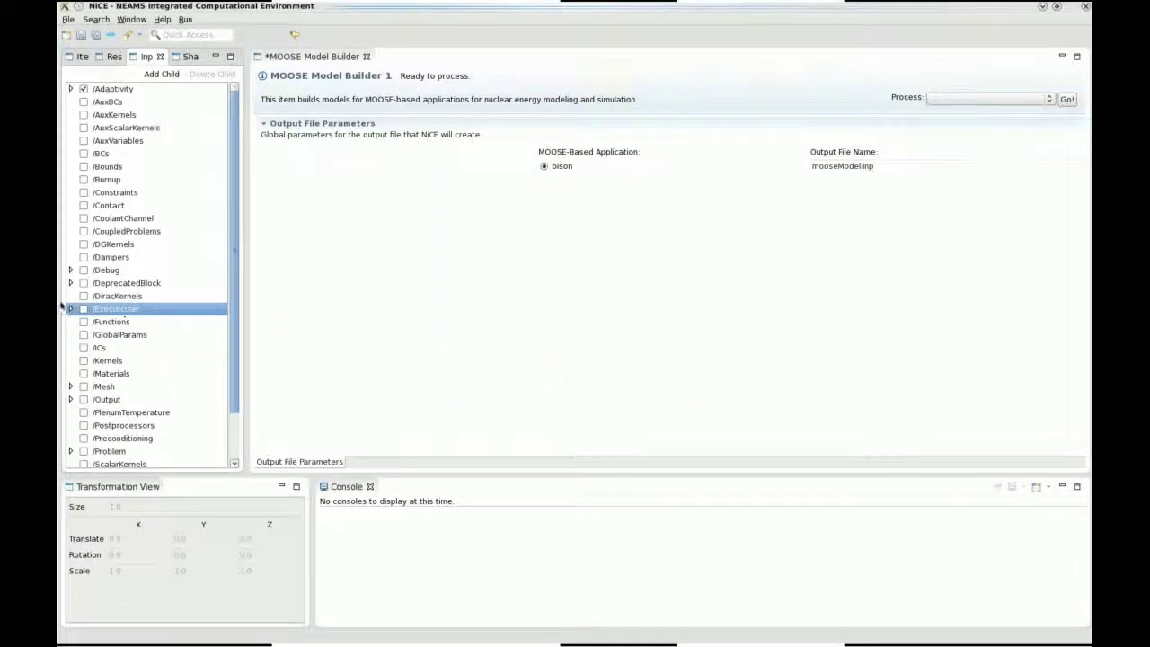
pyautogui.click(70, 308)
pyautogui.click(95, 335)
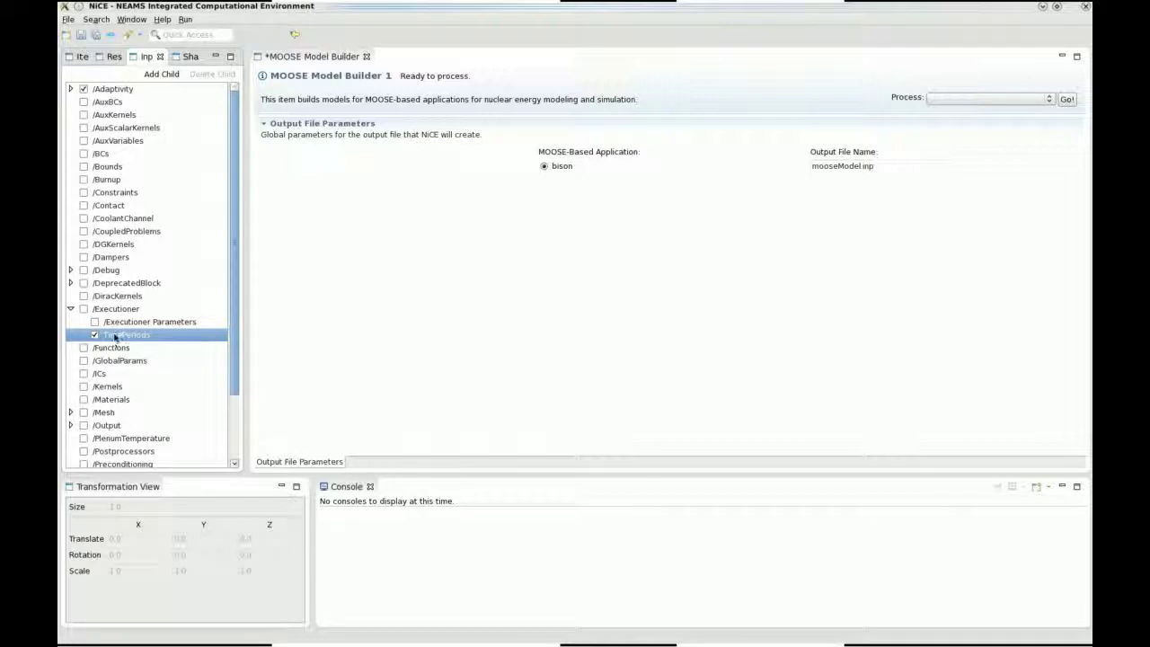
# Add a * child under TimePeriods and view its parameters without editing them.
pyautogui.click(161, 74)
pyautogui.click(584, 383)
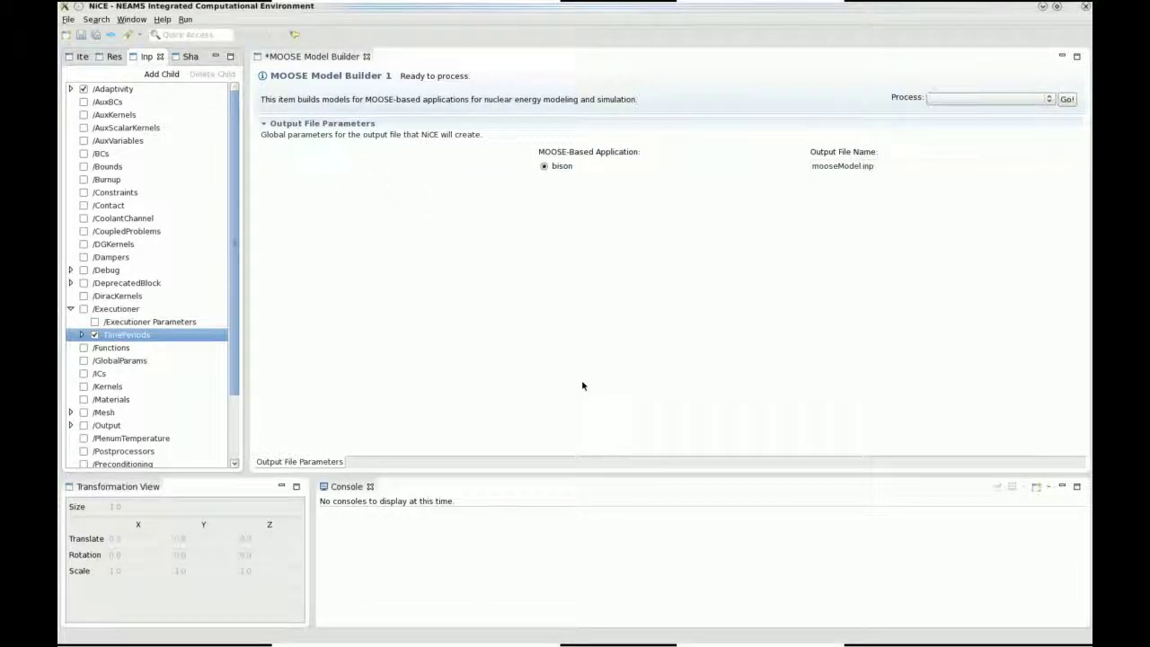
pyautogui.click(82, 334)
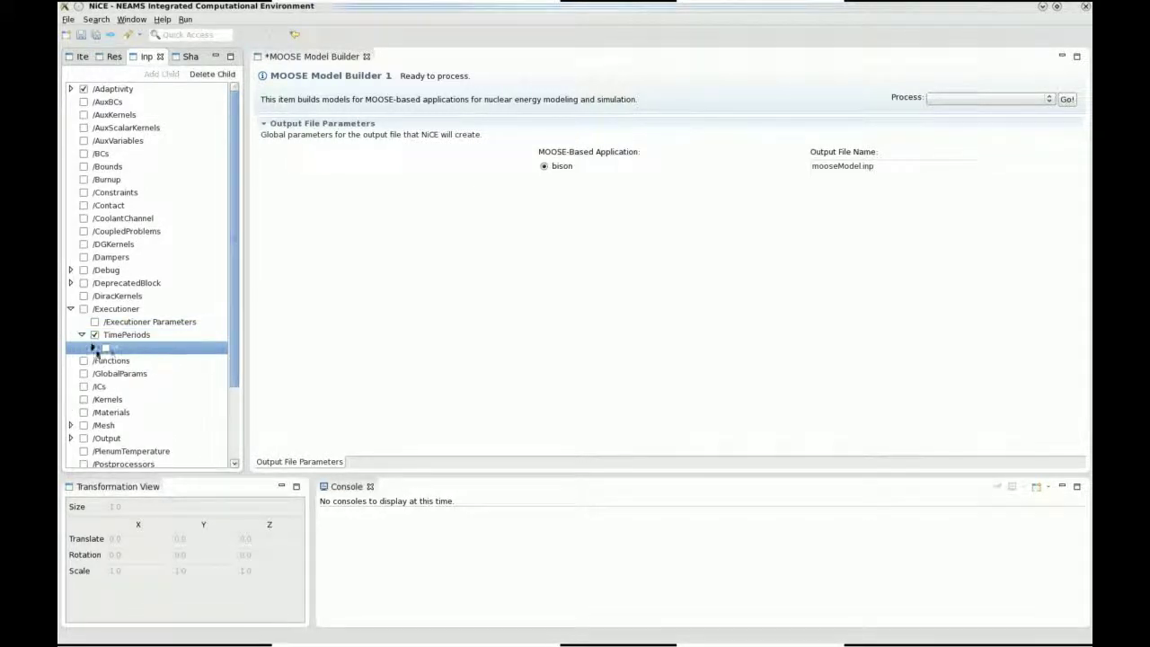
pyautogui.click(92, 347)
pyautogui.doubleClick(137, 360)
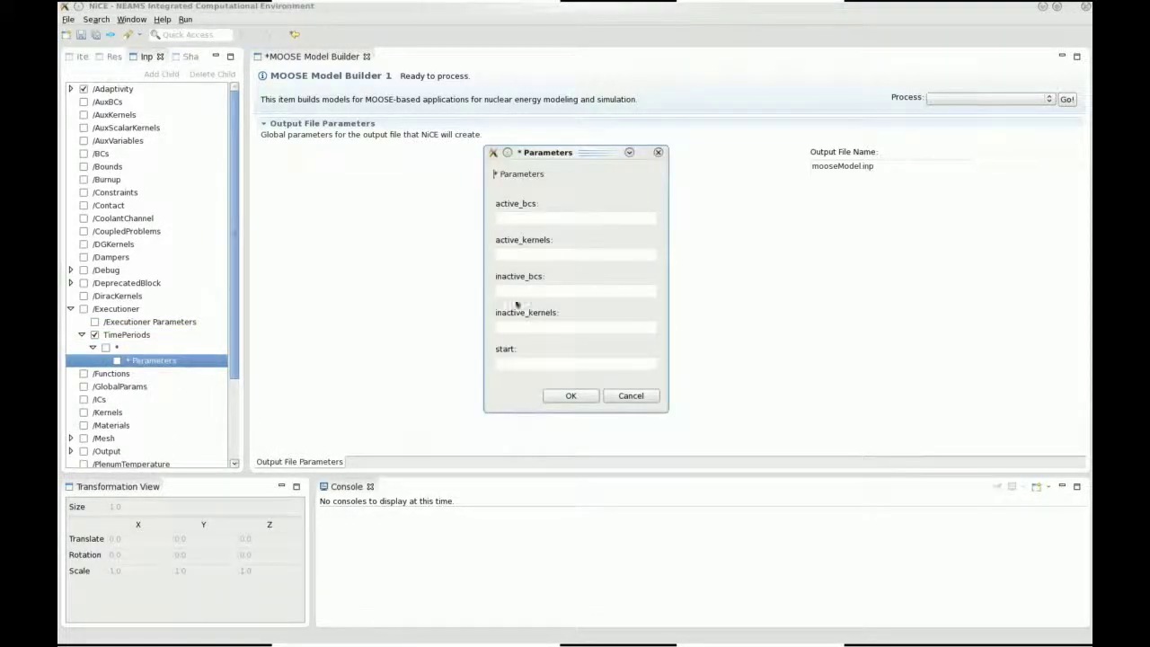
pyautogui.click(630, 396)
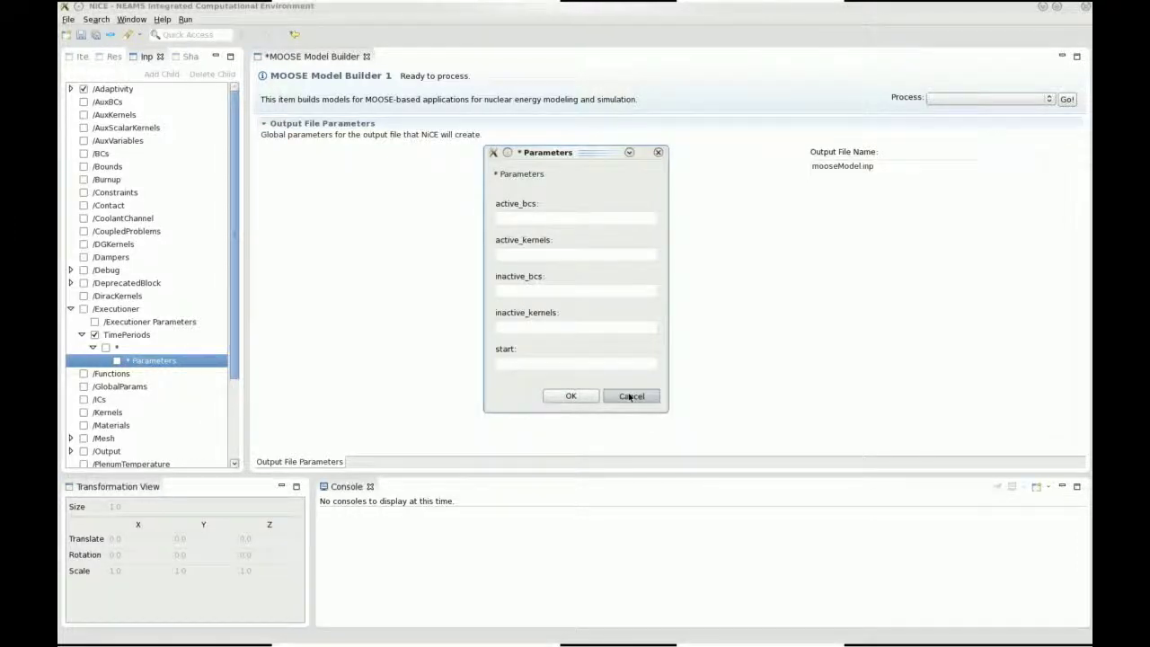
# Save the model and run the Write MOOSE File process to write out mooseModel.inp.
pyautogui.click(83, 34)
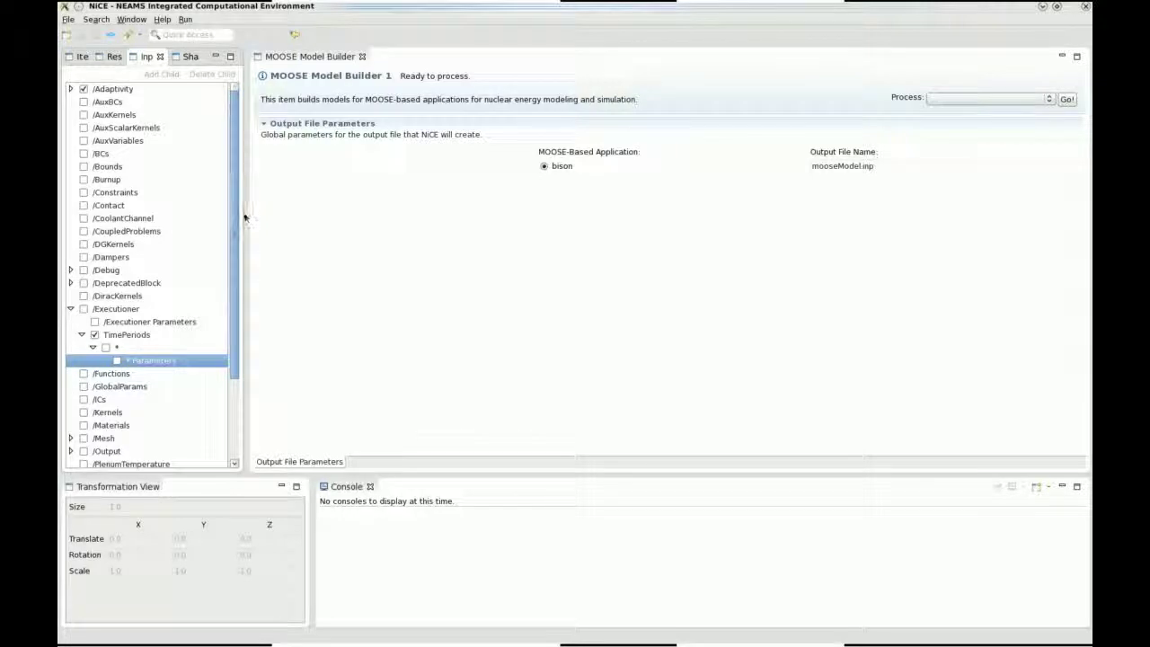
pyautogui.click(941, 98)
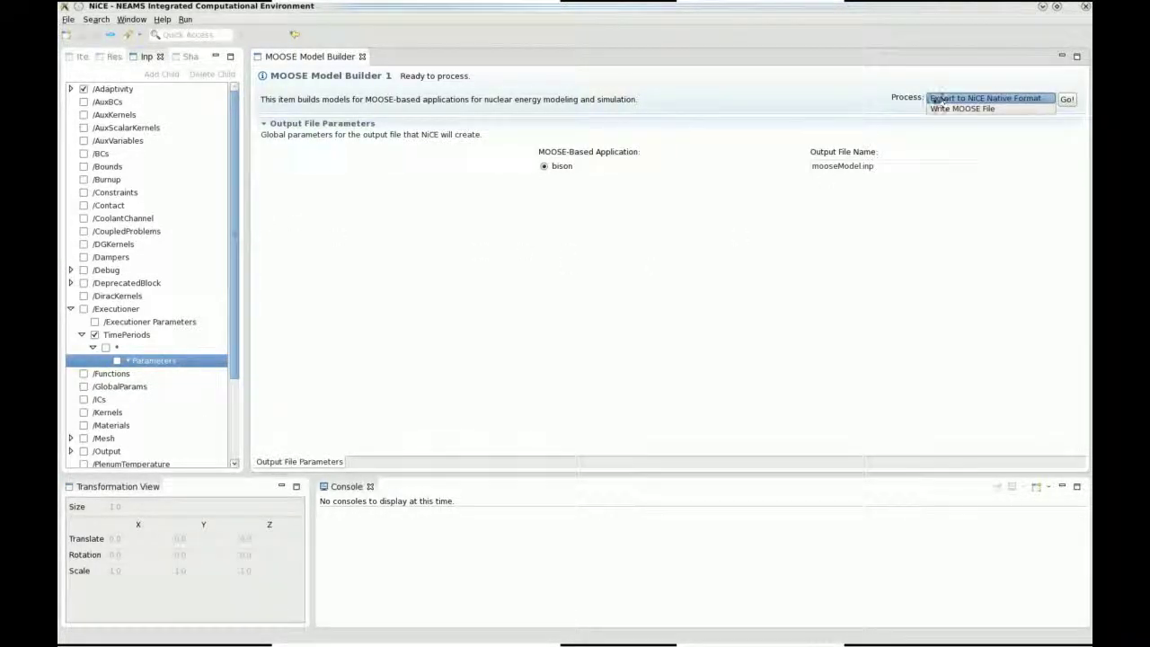
pyautogui.click(975, 111)
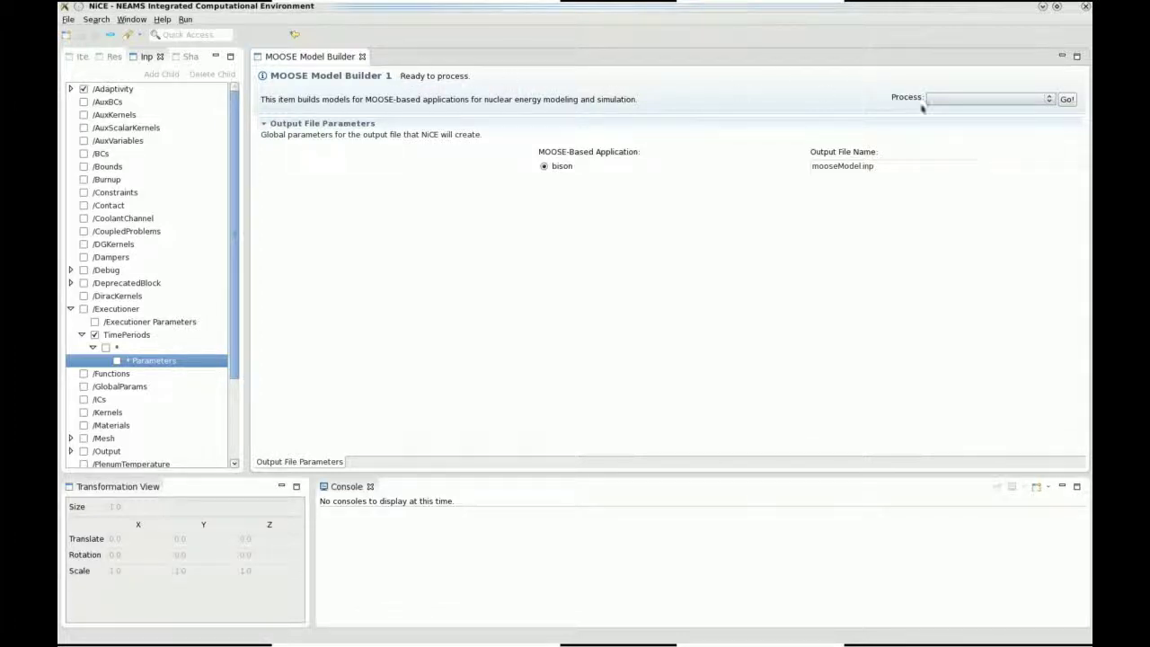
pyautogui.click(954, 102)
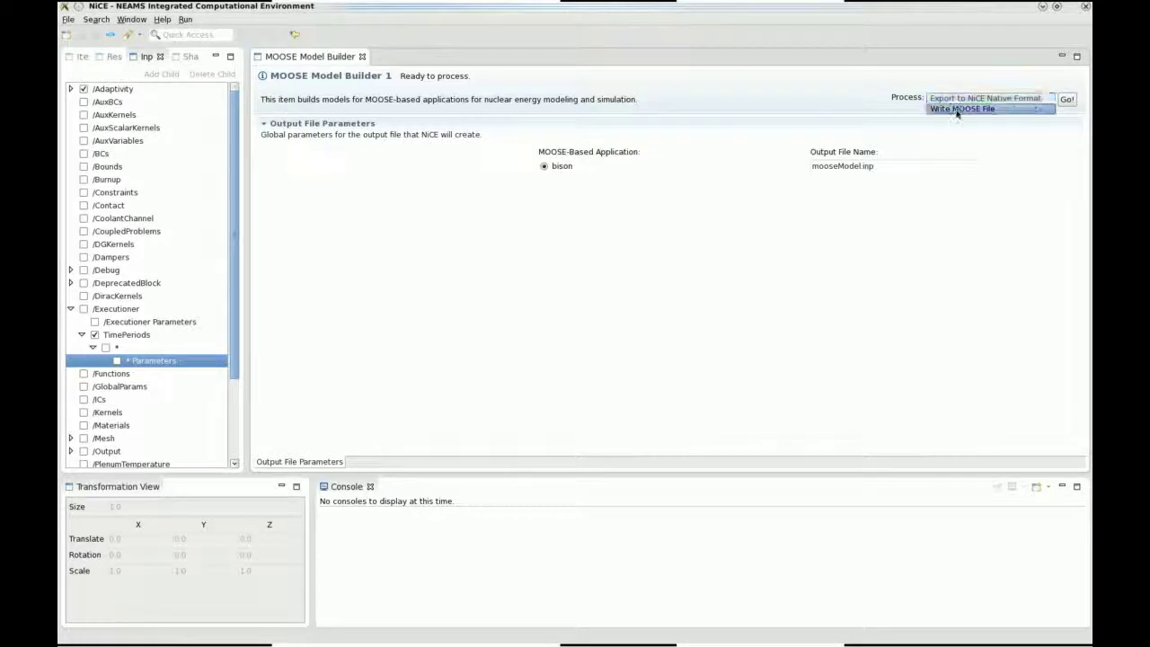
pyautogui.click(957, 110)
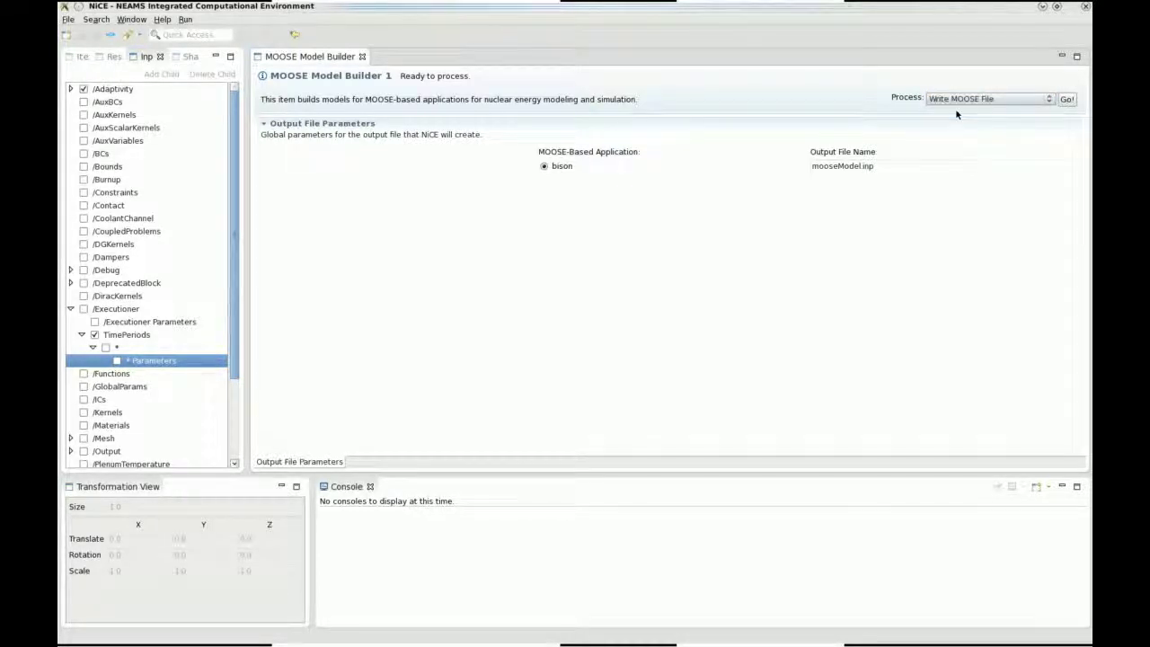
pyautogui.click(1066, 99)
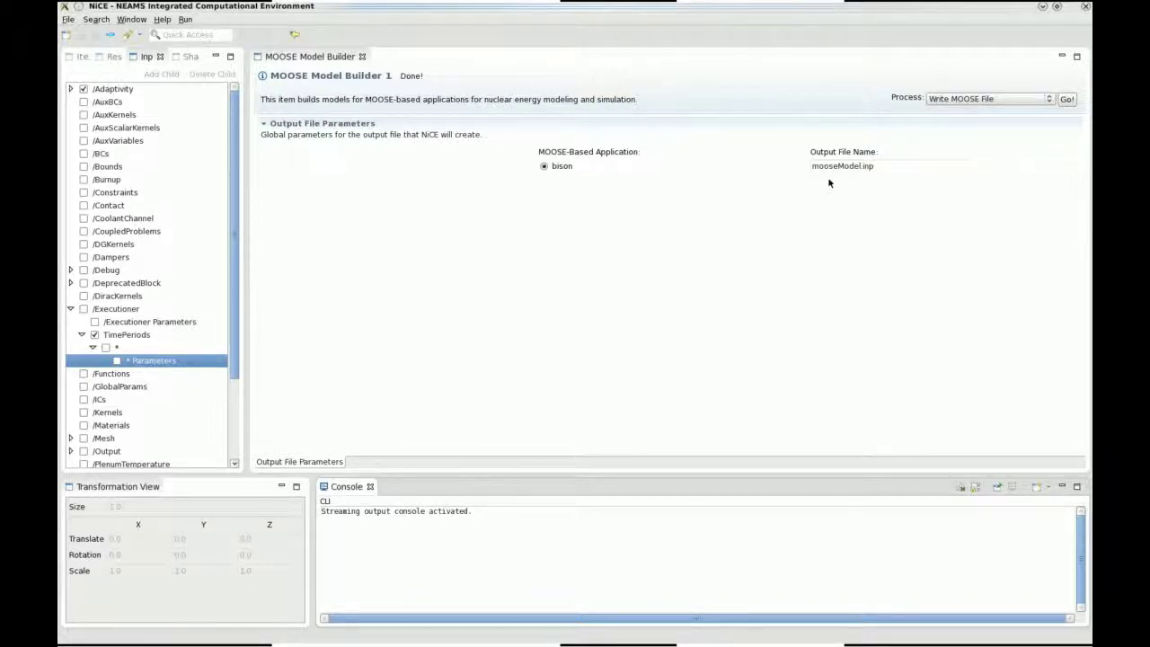
pyautogui.moveTo(234, 280)
pyautogui.mouseDown()
pyautogui.moveTo(223, 387)
pyautogui.moveTo(228, 215)
pyautogui.moveTo(215, 392)
pyautogui.moveTo(217, 286)
pyautogui.mouseUp()
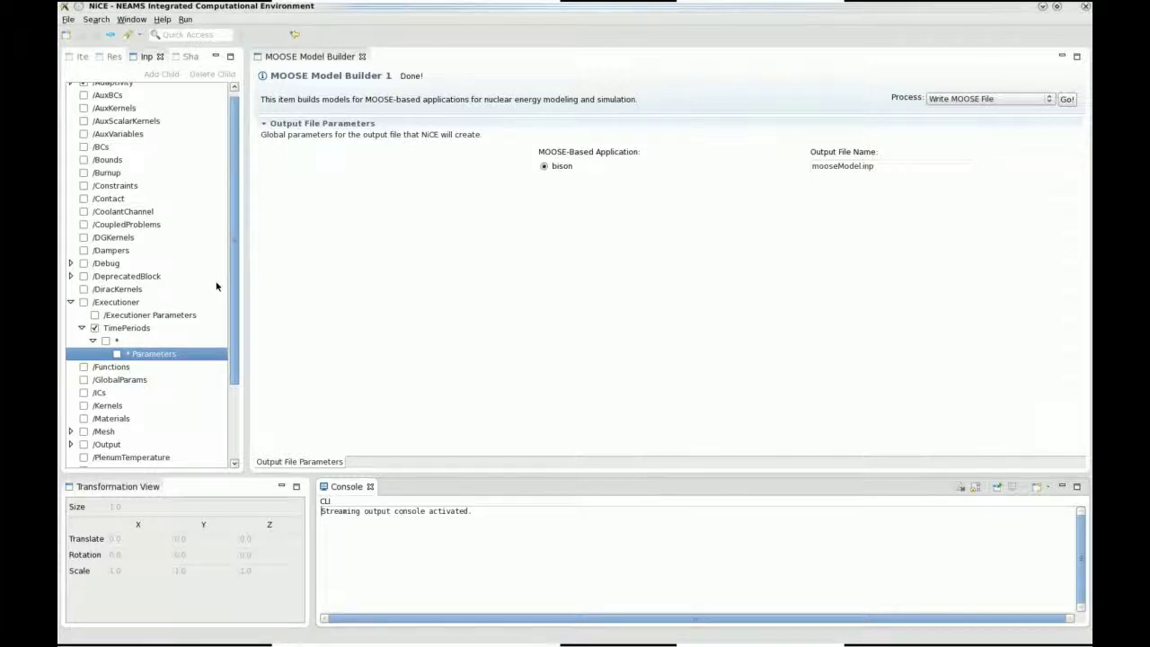
pyautogui.scroll(1, 229, 303)
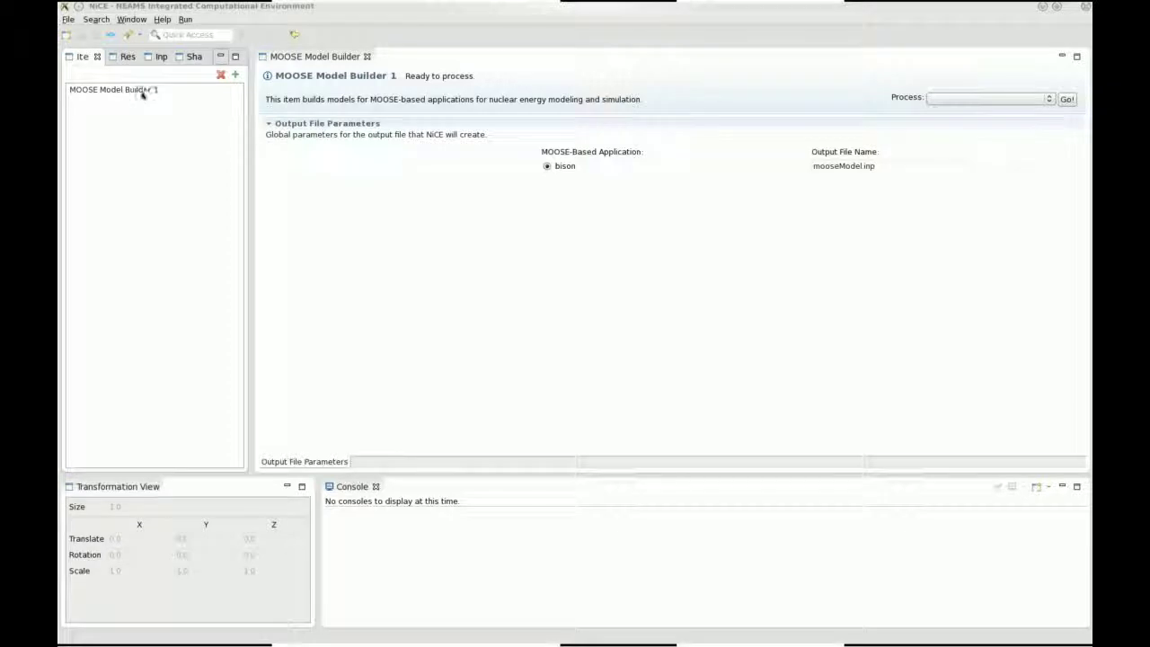
# Create a new Bison Launcher item.
pyautogui.click(235, 75)
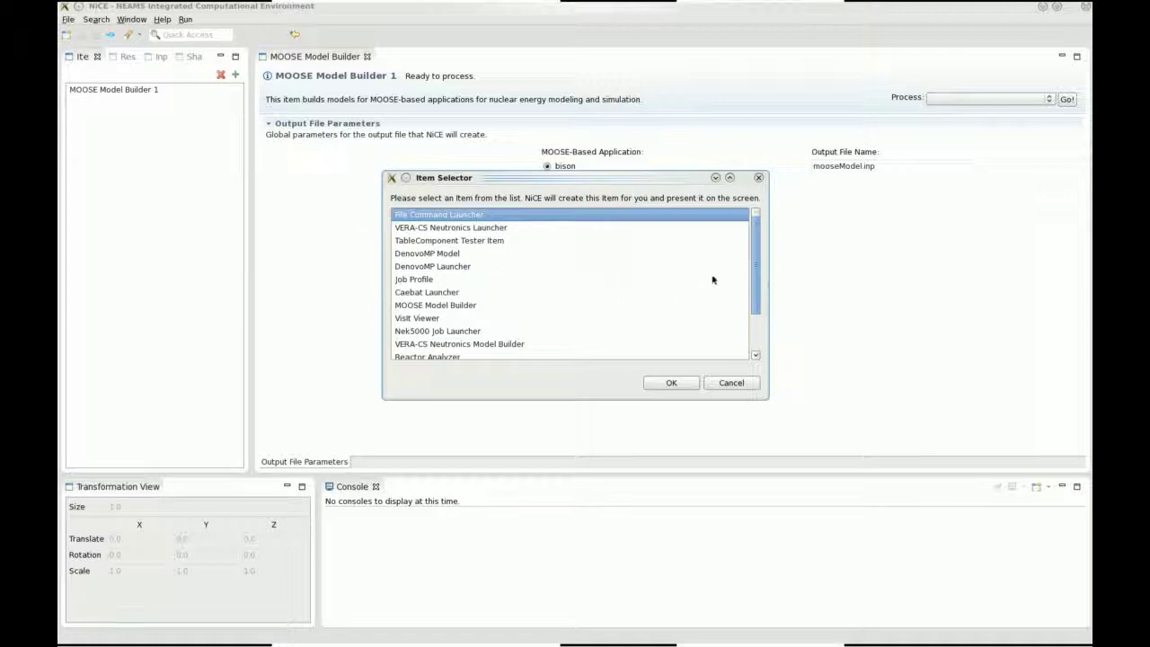
pyautogui.moveTo(753, 263); pyautogui.dragTo(753, 311)
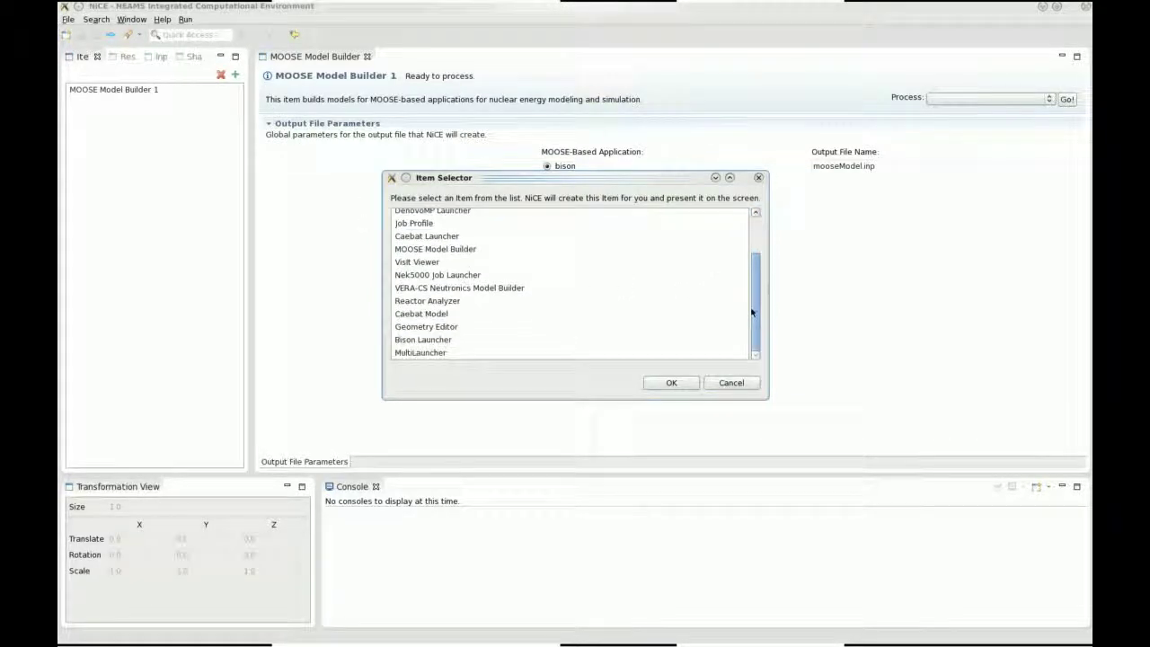
pyautogui.click(441, 341)
pyautogui.click(665, 383)
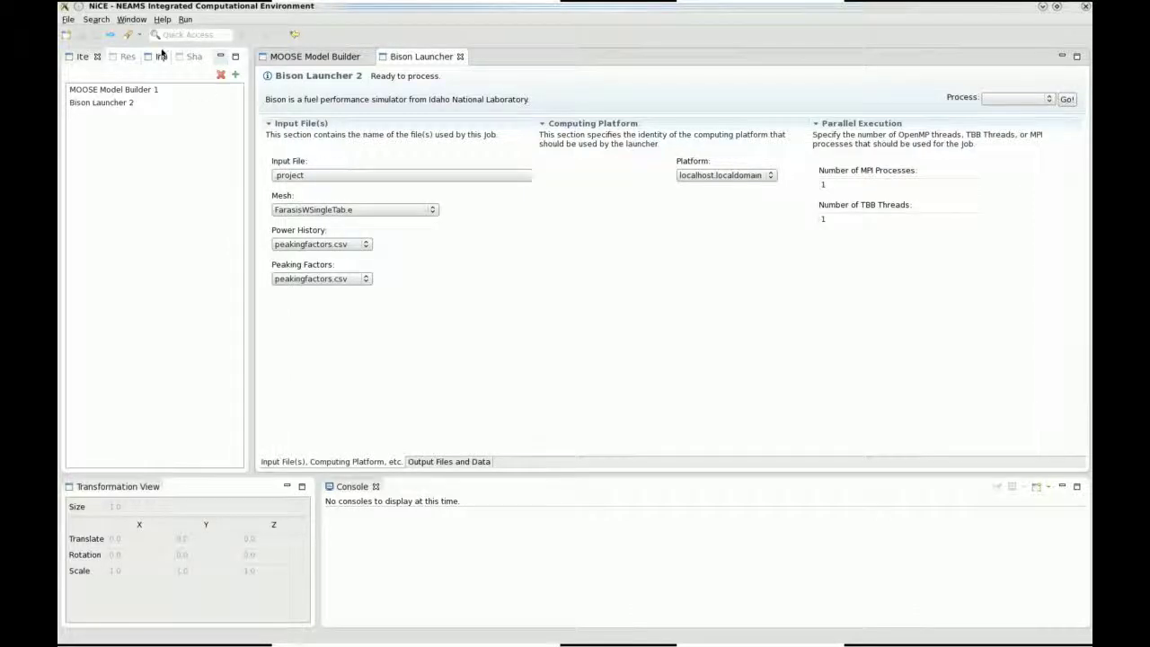
# Import input_small.i from the bison examples folder 2D-RZ_rodlet_10pellets under NiCE/moose/trunk.
pyautogui.click(109, 35)
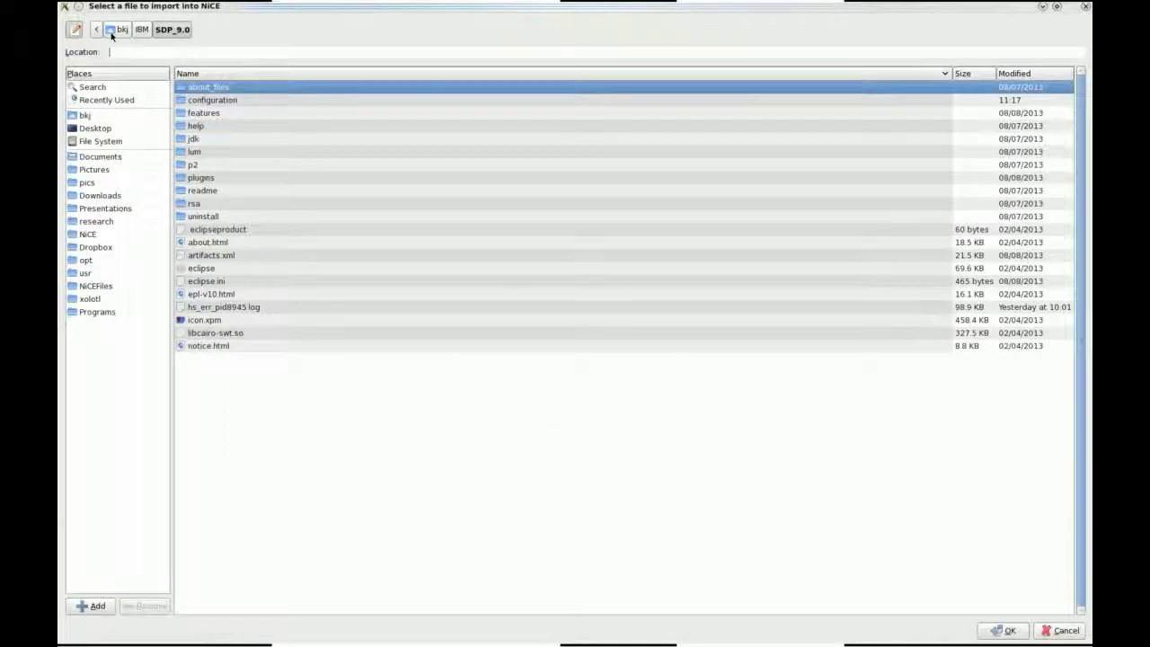
pyautogui.click(88, 234)
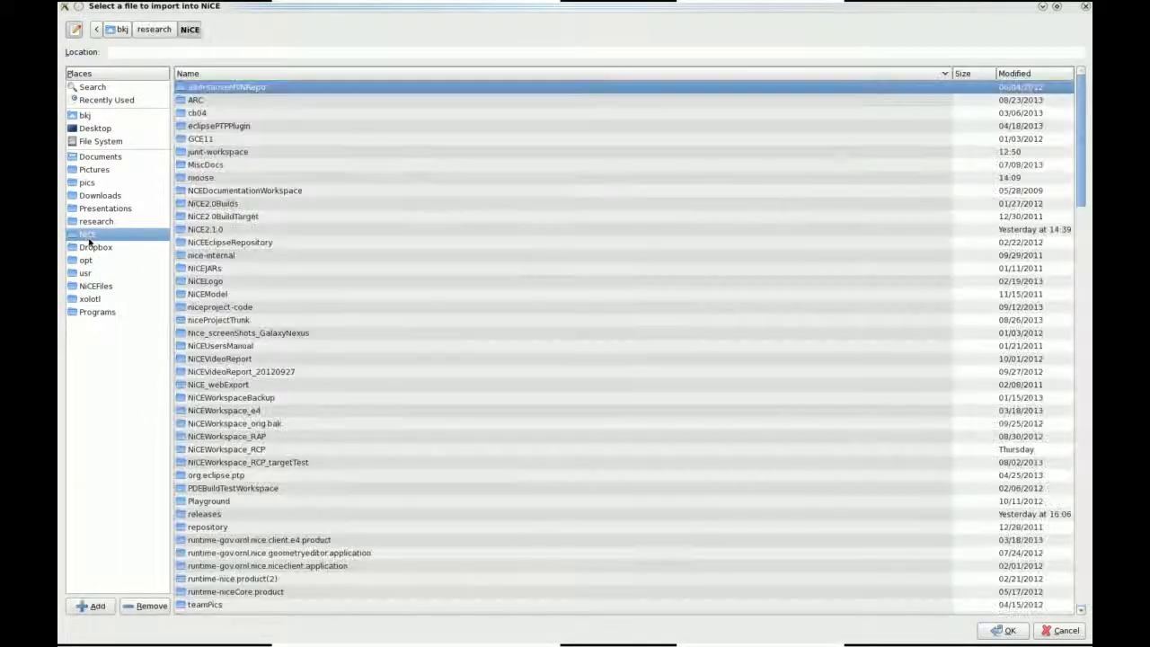
pyautogui.doubleClick(193, 179)
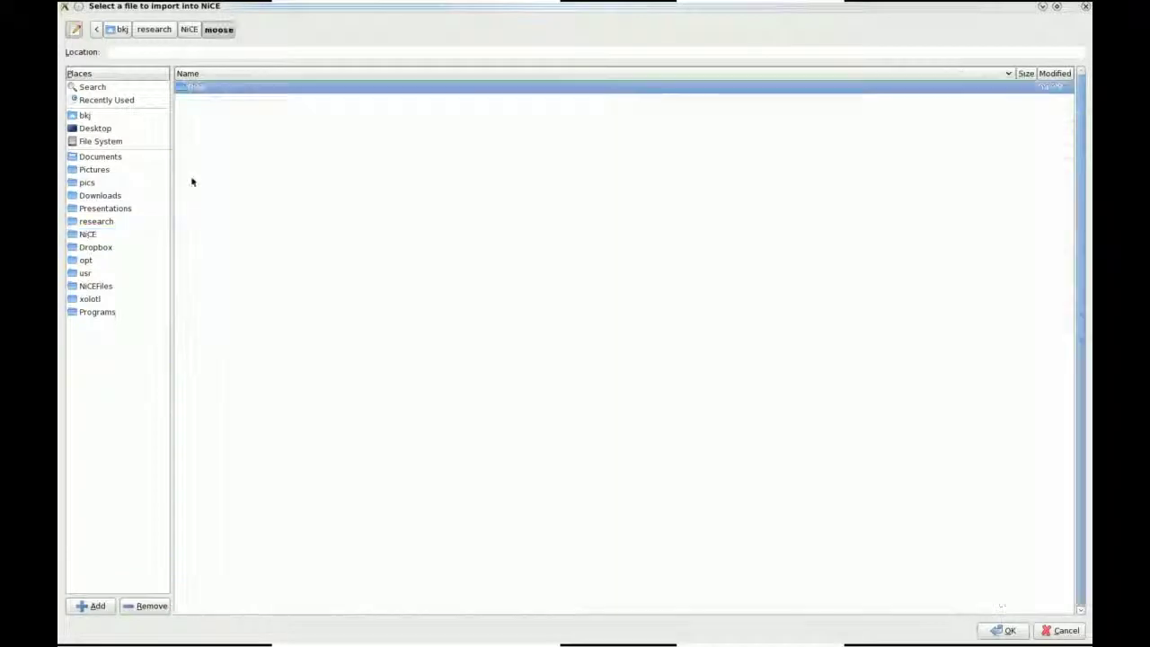
pyautogui.doubleClick(200, 88)
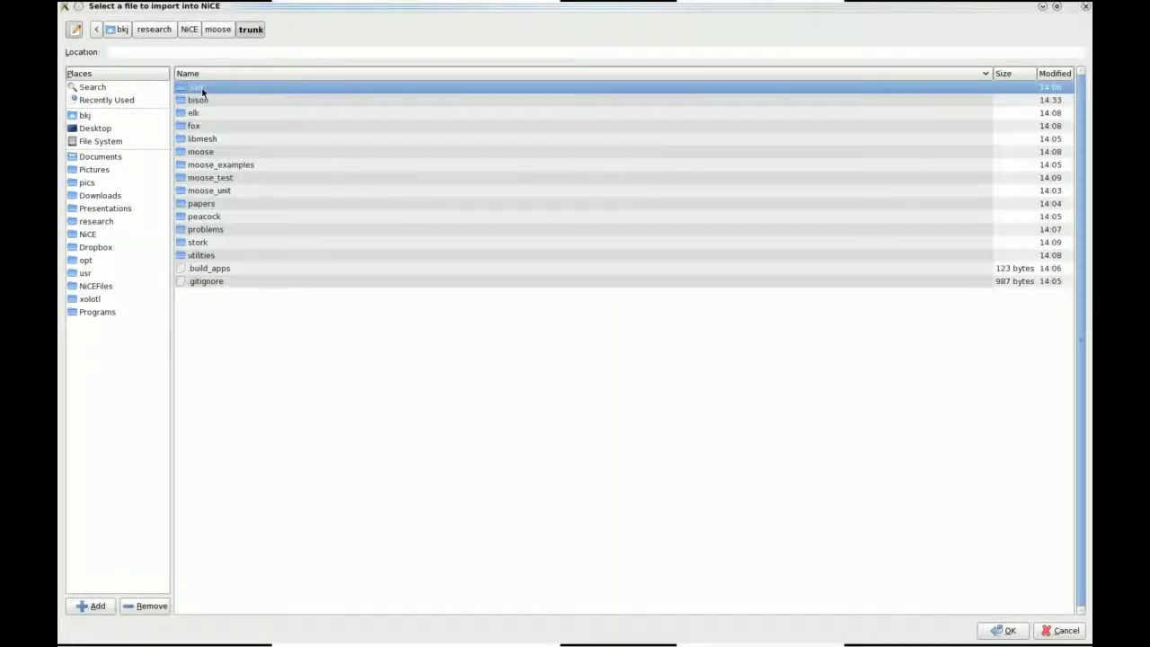
pyautogui.doubleClick(194, 101)
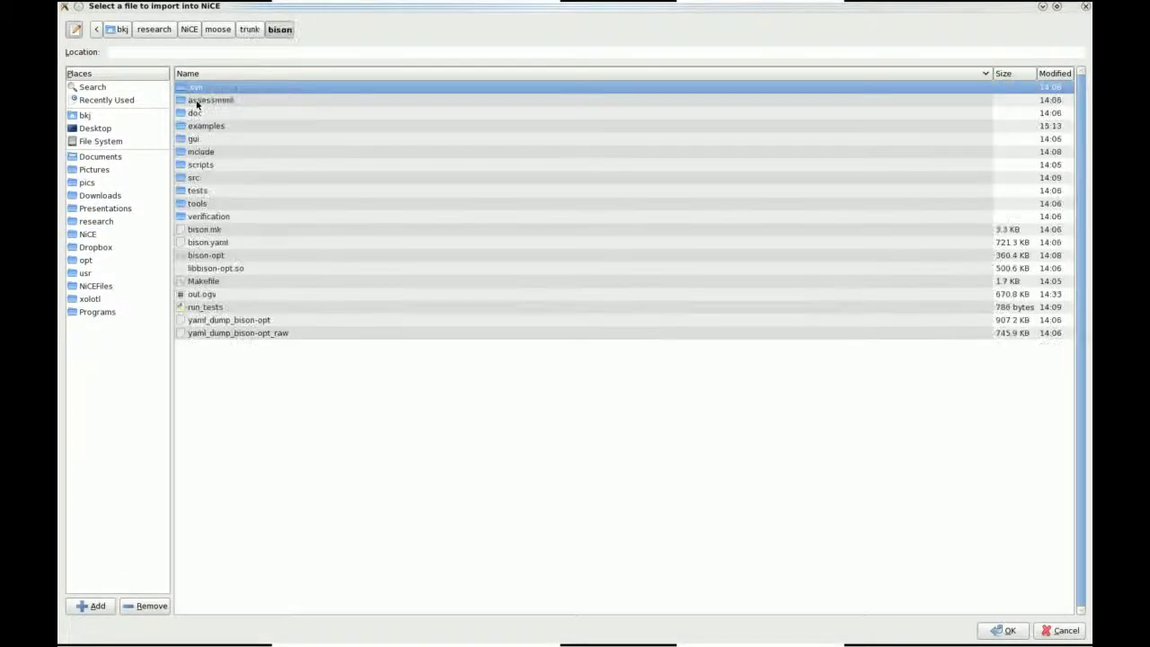
pyautogui.doubleClick(194, 127)
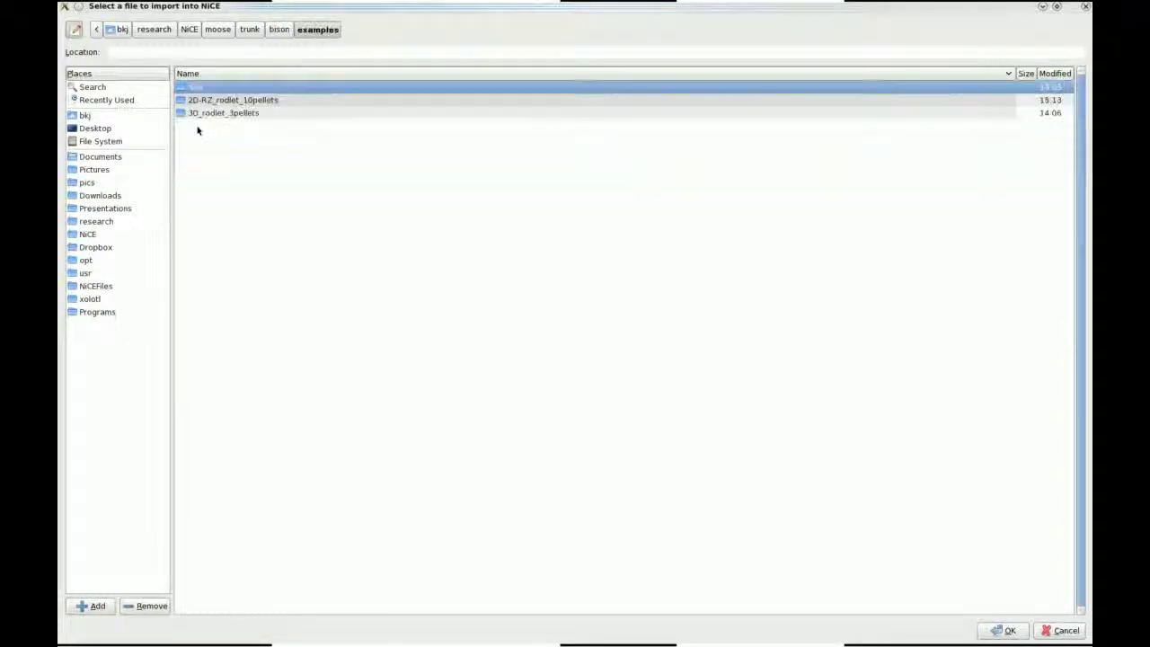
pyautogui.doubleClick(205, 100)
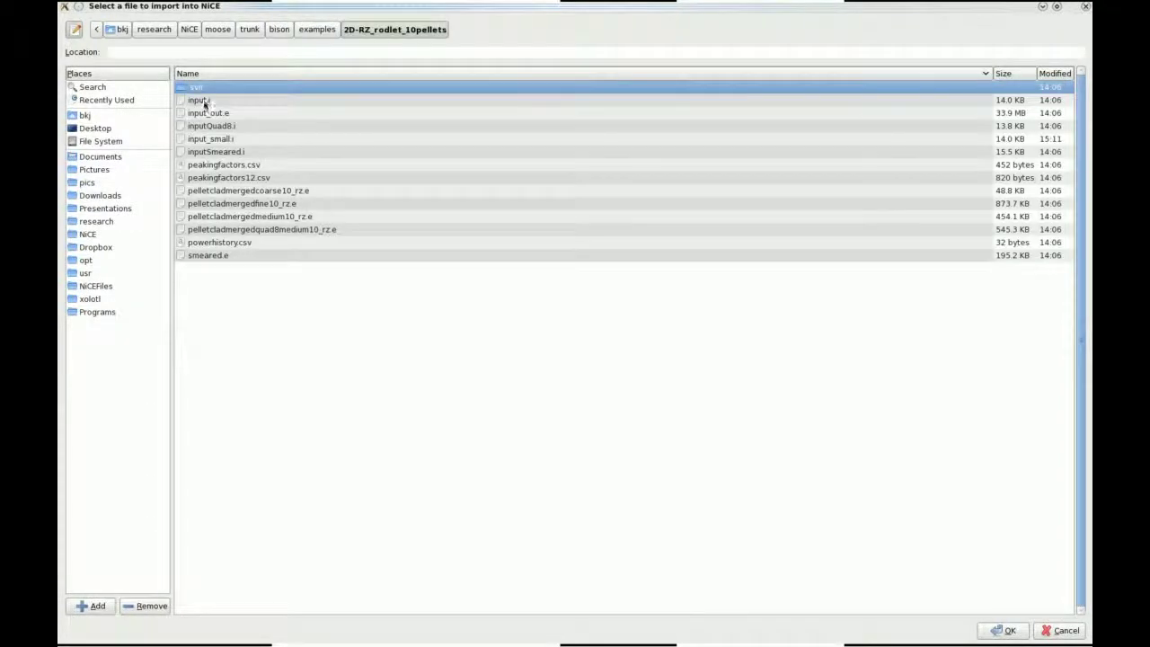
pyautogui.click(205, 142)
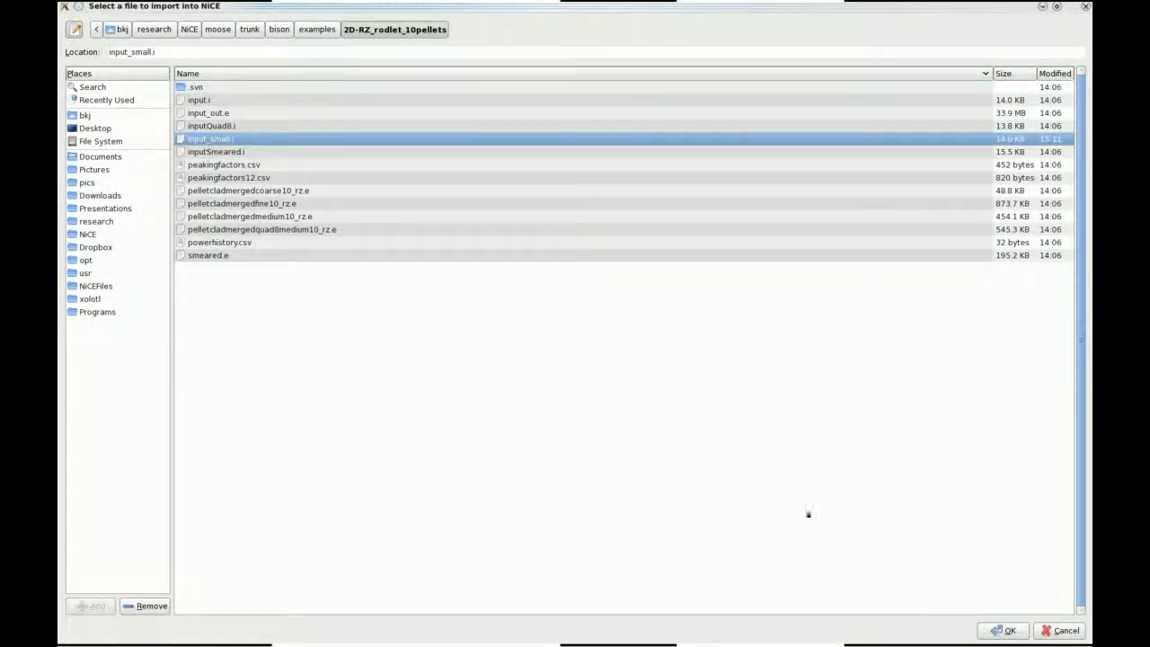
pyautogui.click(989, 631)
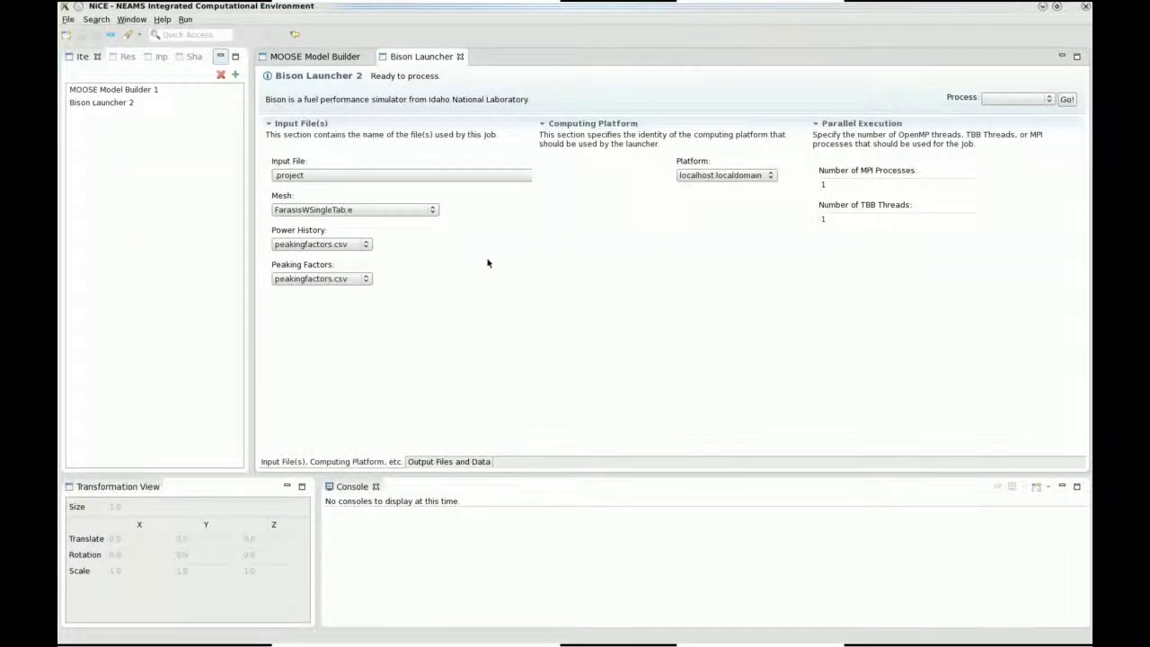
# Choose input_small.i as the Bison Launcher's input file and save the item.
pyautogui.click(352, 177)
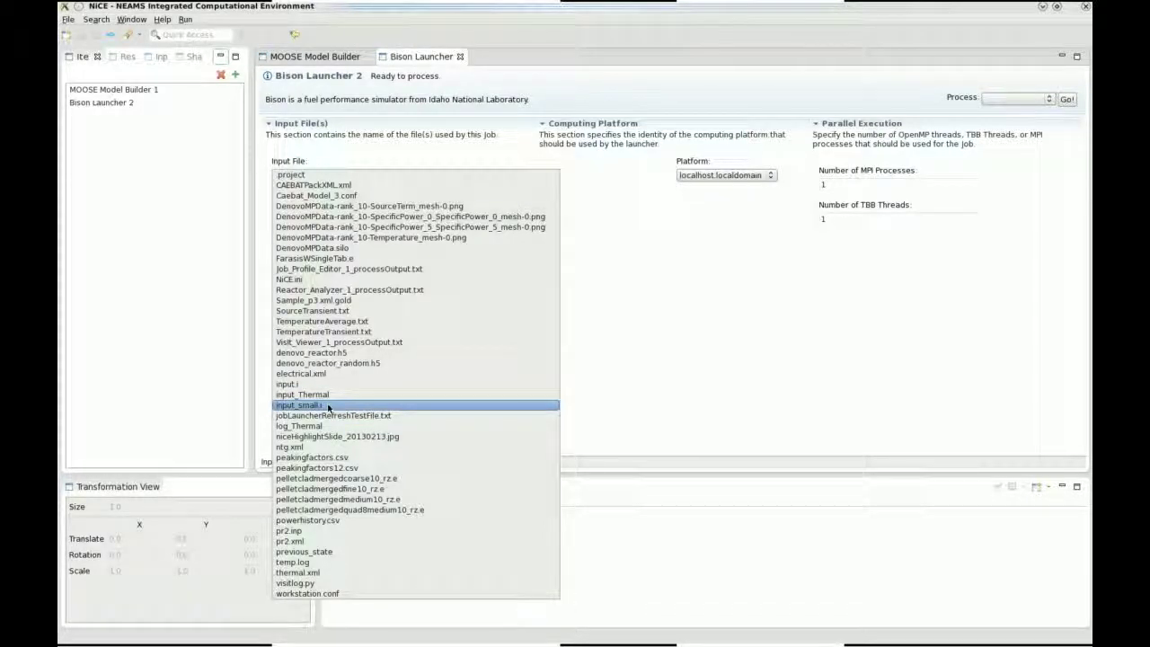
pyautogui.click(328, 406)
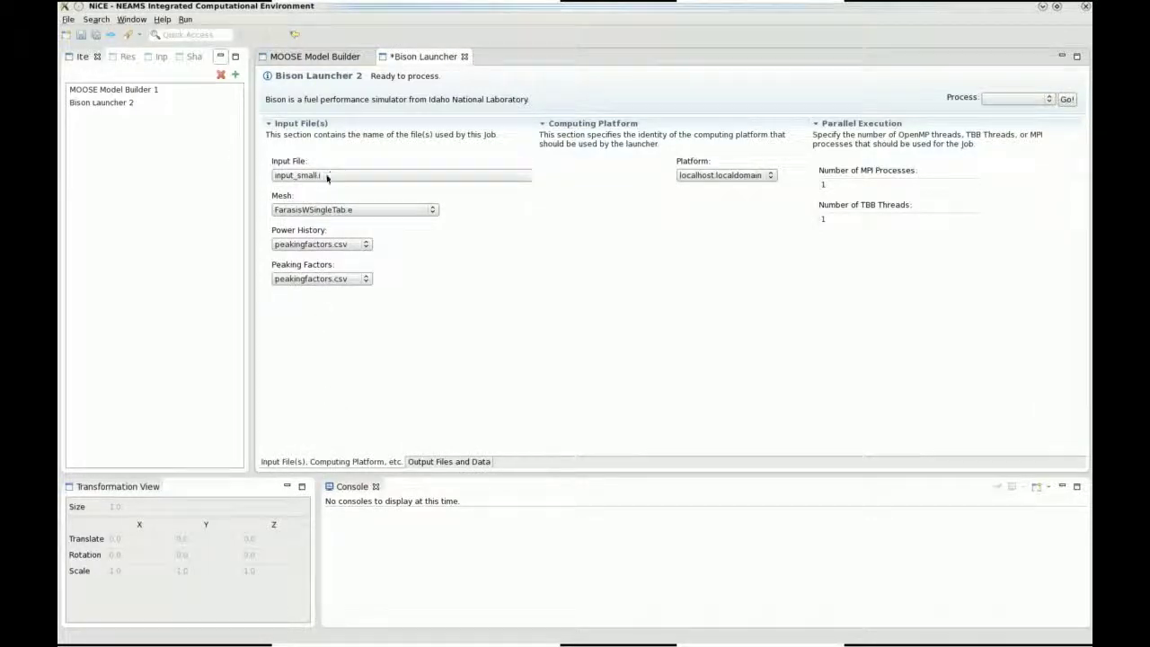
pyautogui.click(94, 35)
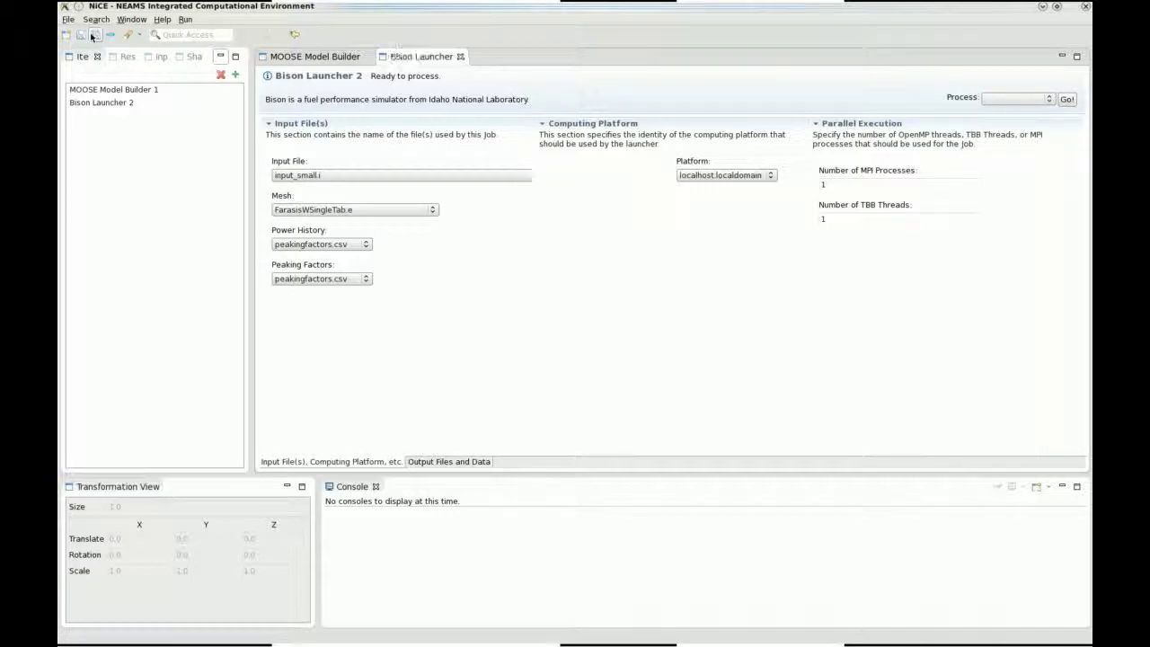
# Set the mesh to pelletcladmergedcoarse10_rz.e and the power history to powerhistory.csv, and save the launcher.
pyautogui.click(317, 209)
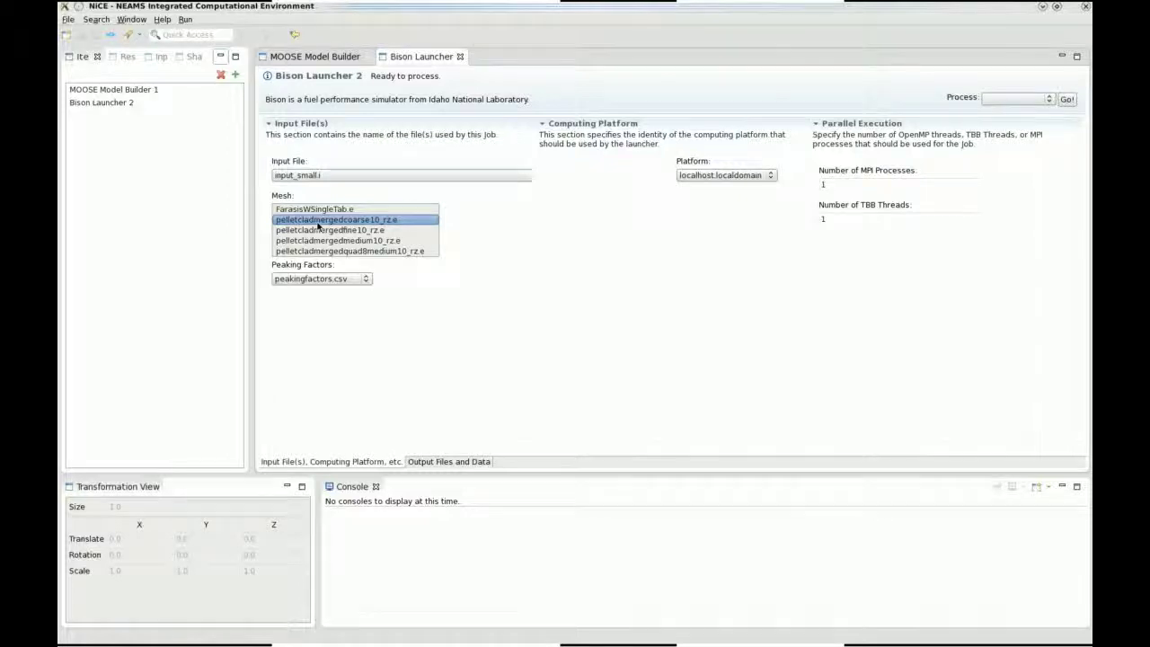
pyautogui.click(317, 222)
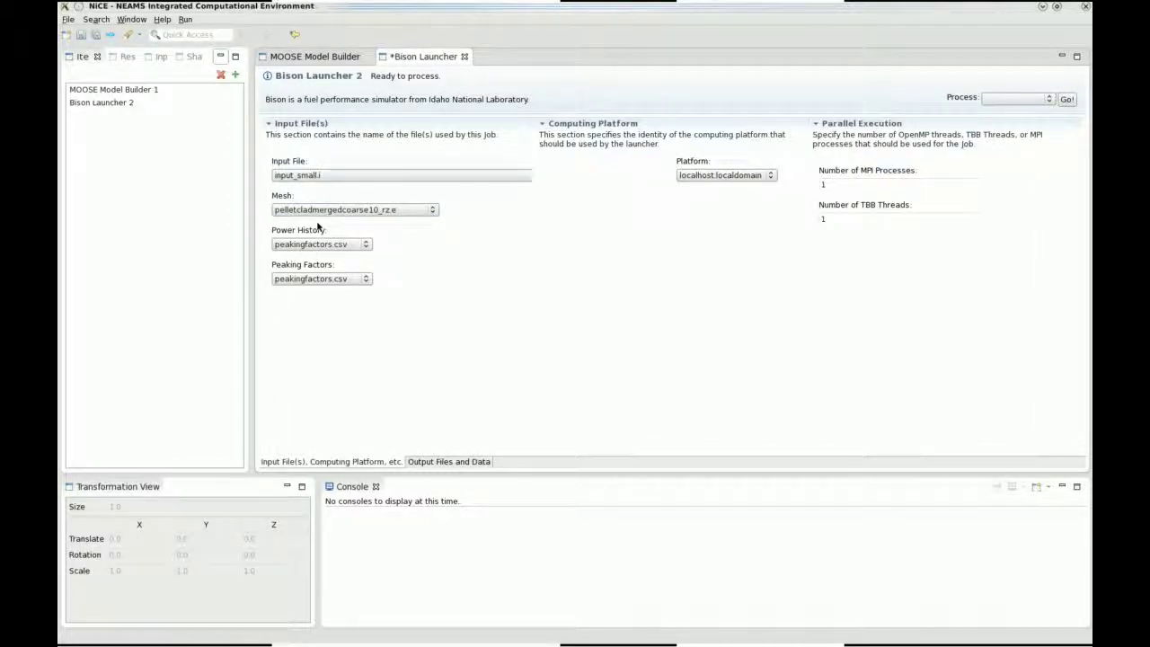
pyautogui.click(316, 243)
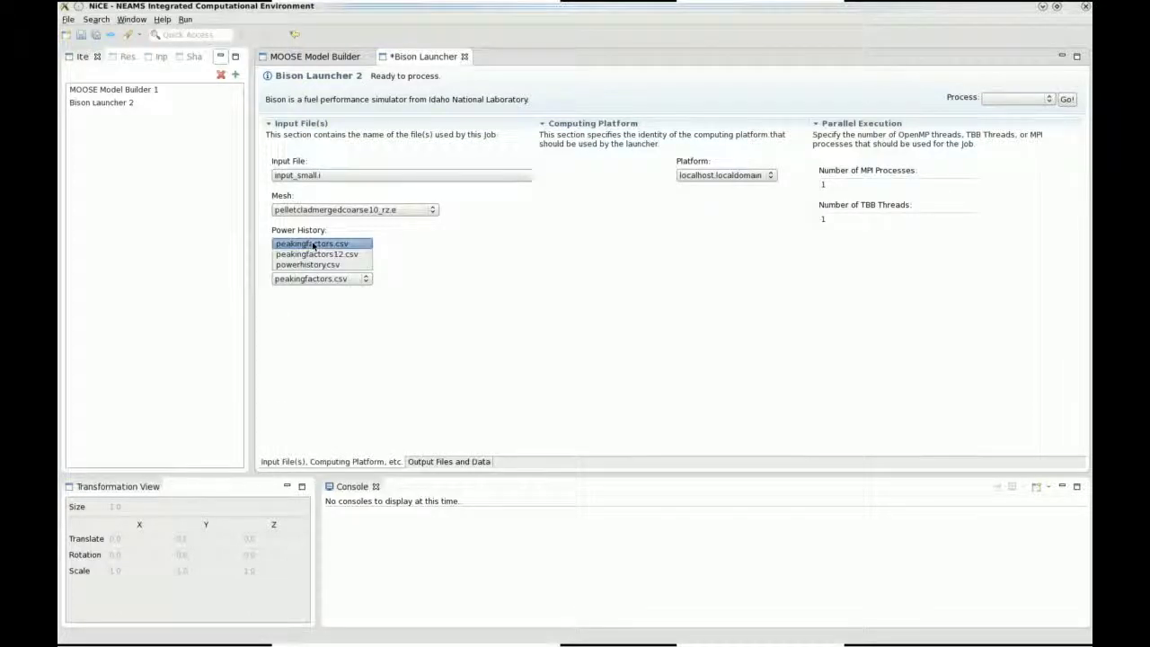
pyautogui.click(306, 264)
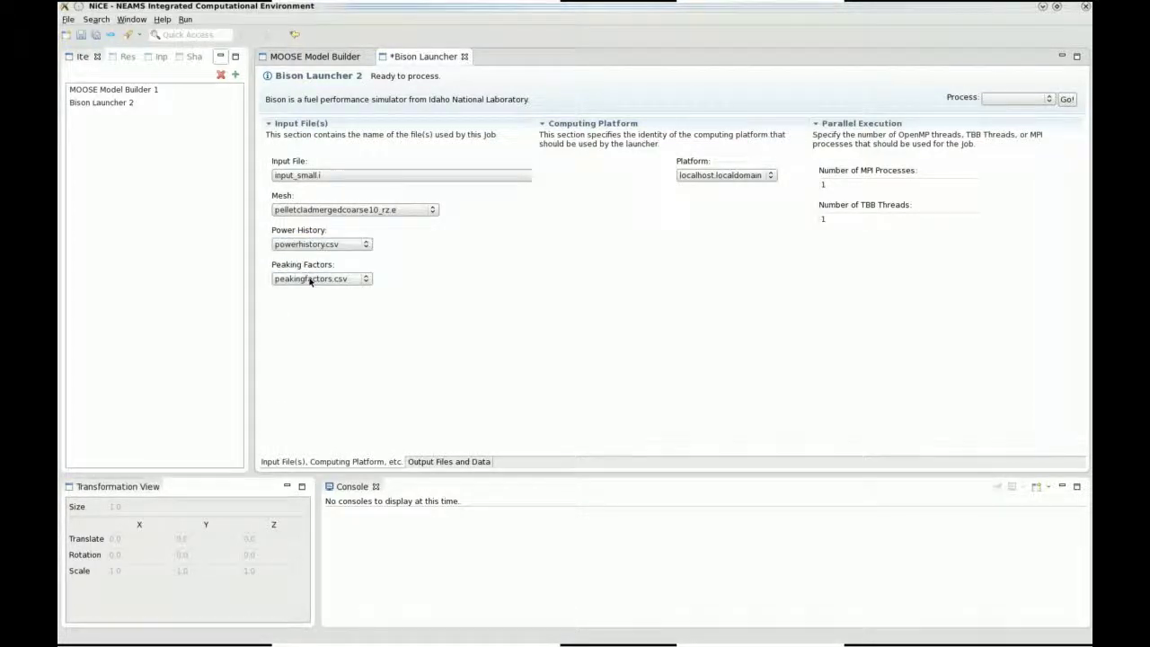
pyautogui.click(94, 37)
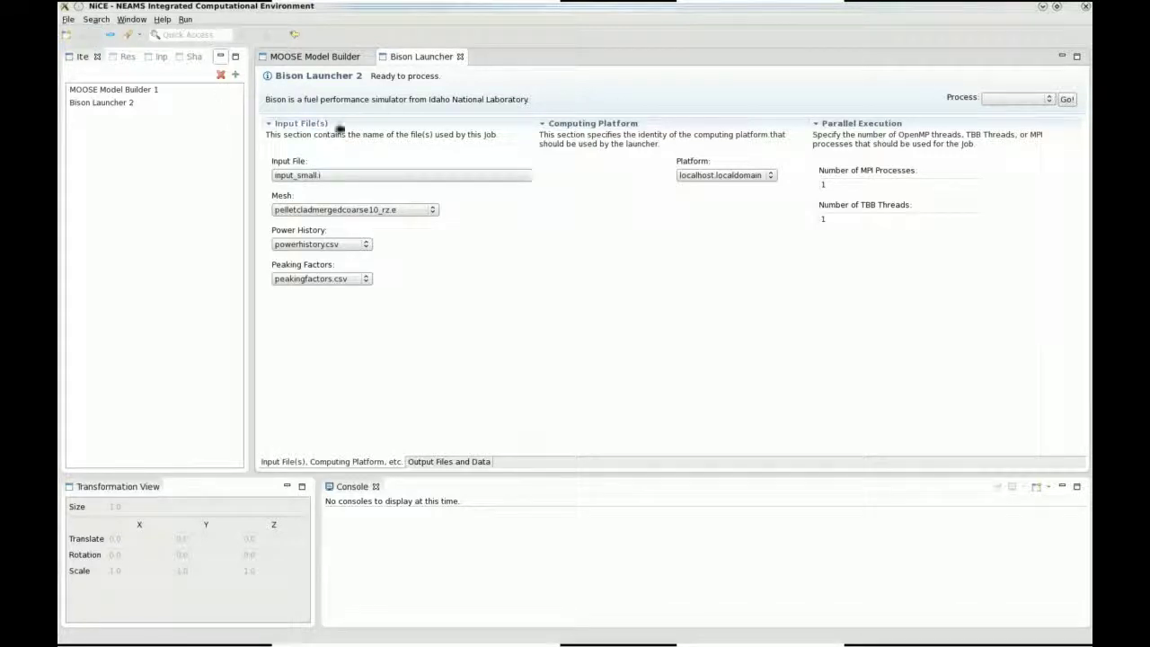
# Set the computing platform to habilis.ornl.gov and the number of MPI processes to 16, and save the launcher.
pyautogui.click(748, 176)
pyautogui.click(746, 185)
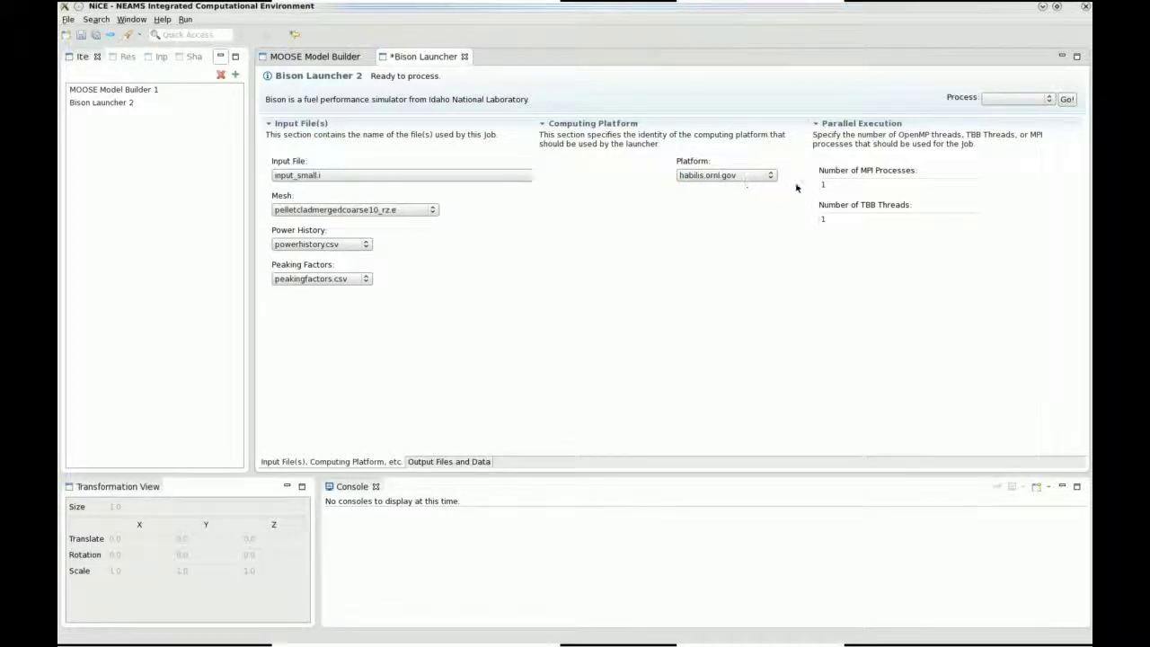
pyautogui.click(845, 186)
pyautogui.press('BackSpace')
pyautogui.write('16')
pyautogui.click(848, 219)
pyautogui.click(88, 34)
# Set the number of TBB threads to 2 and save the launcher.
pyautogui.click(901, 224)
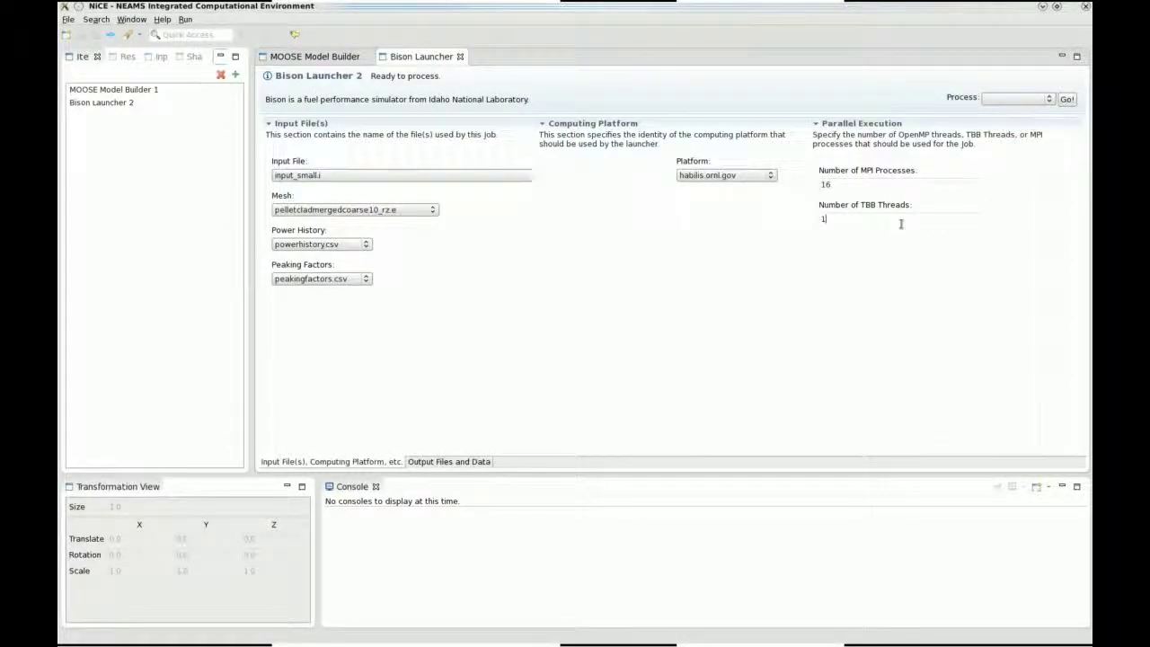
pyautogui.write('2')
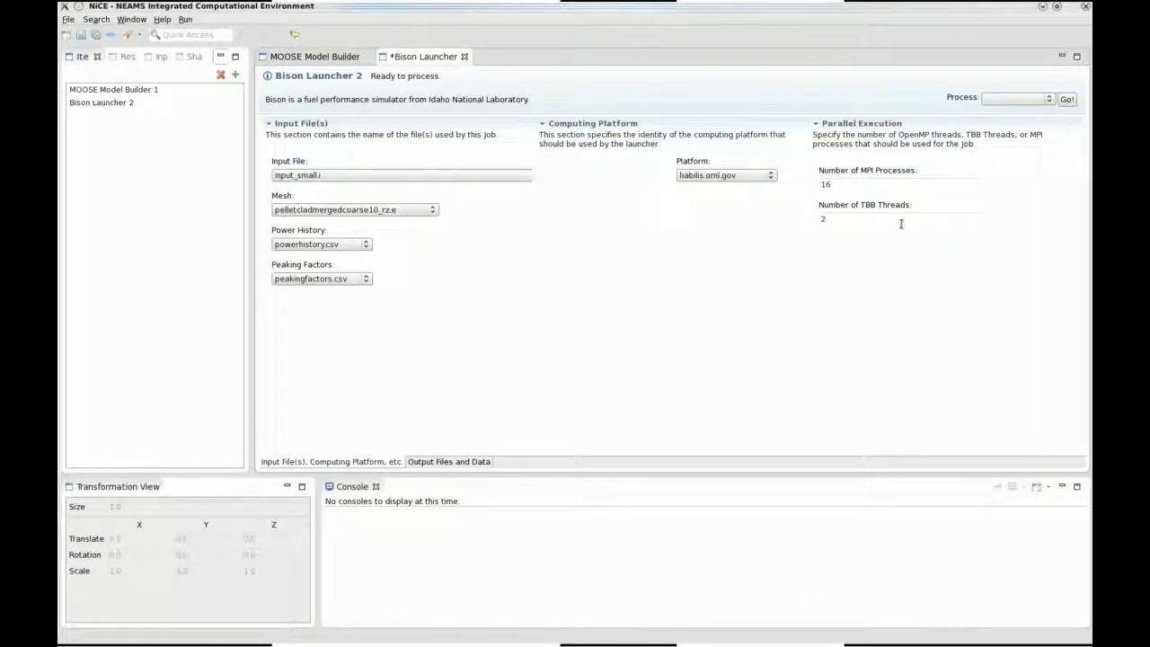
pyautogui.click(95, 36)
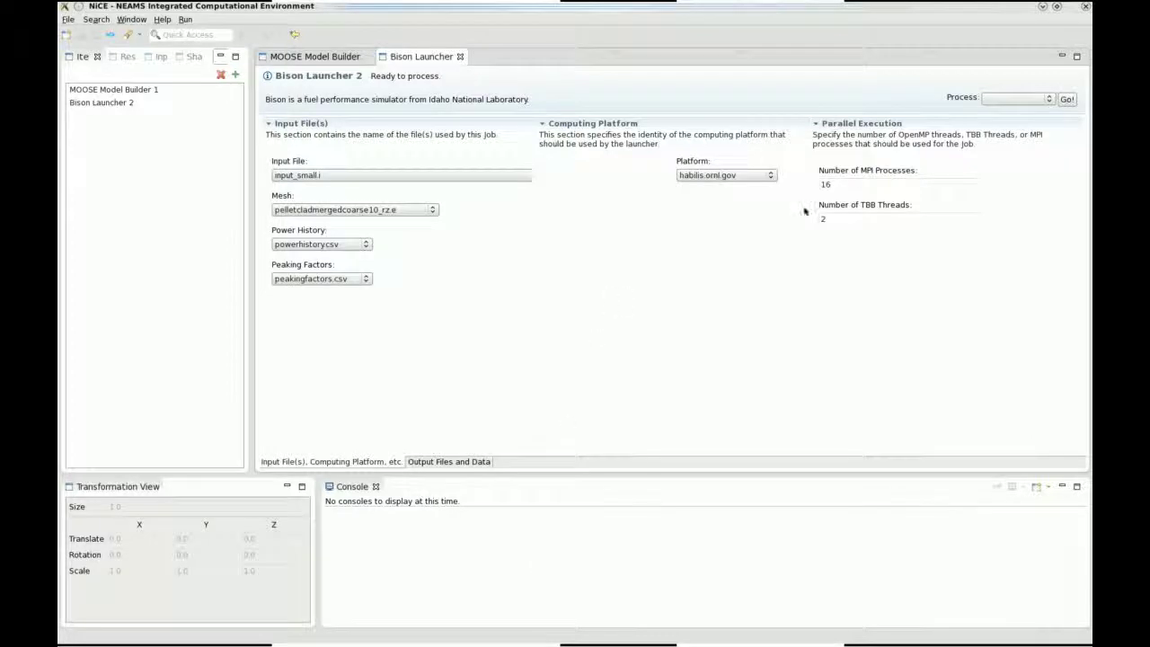
# Run the Launch the Job process and log in to the remote host with the account password.
pyautogui.click(1000, 102)
pyautogui.click(1000, 101)
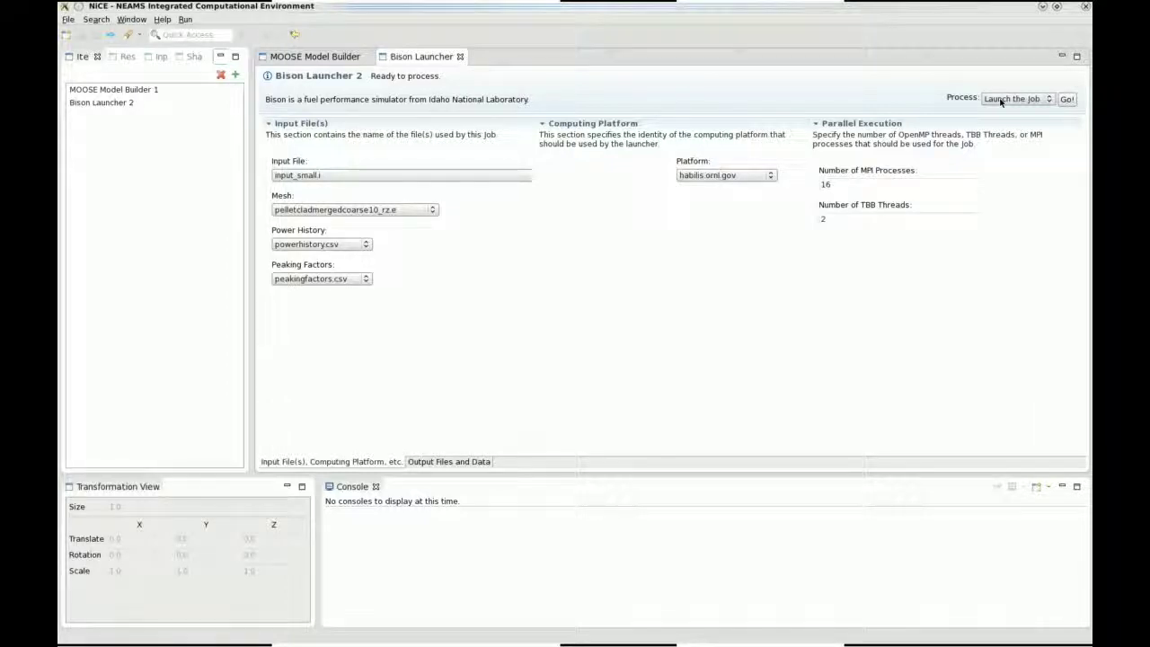
pyautogui.click(1066, 99)
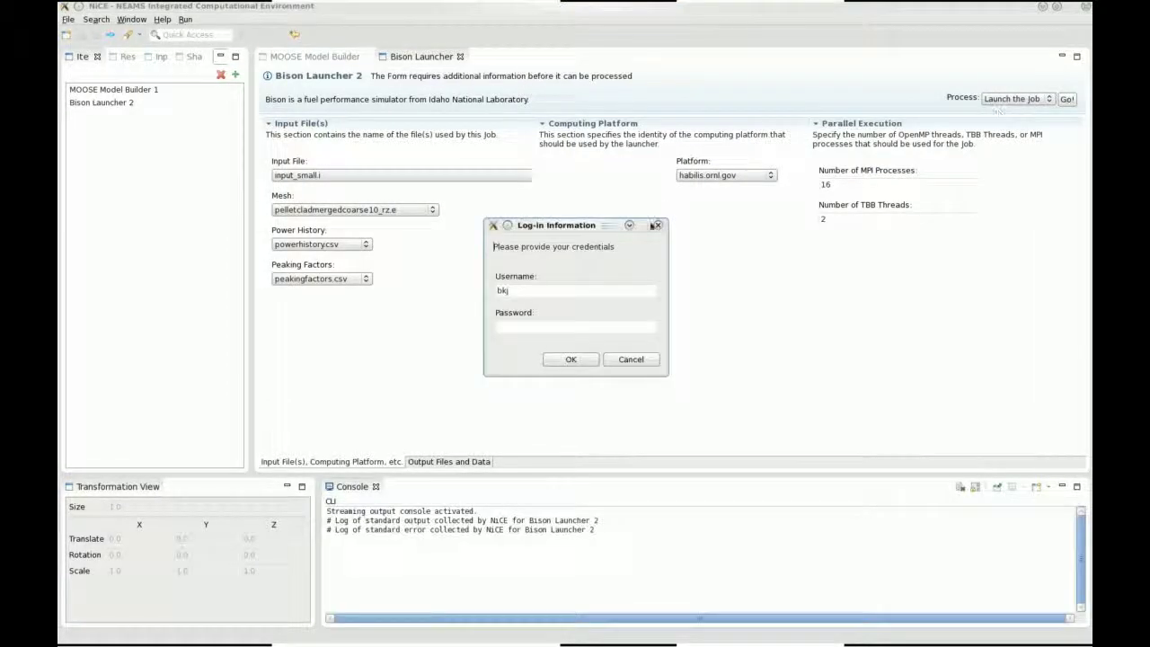
pyautogui.click(604, 328)
pyautogui.write('••••••••••')
pyautogui.press('Return')
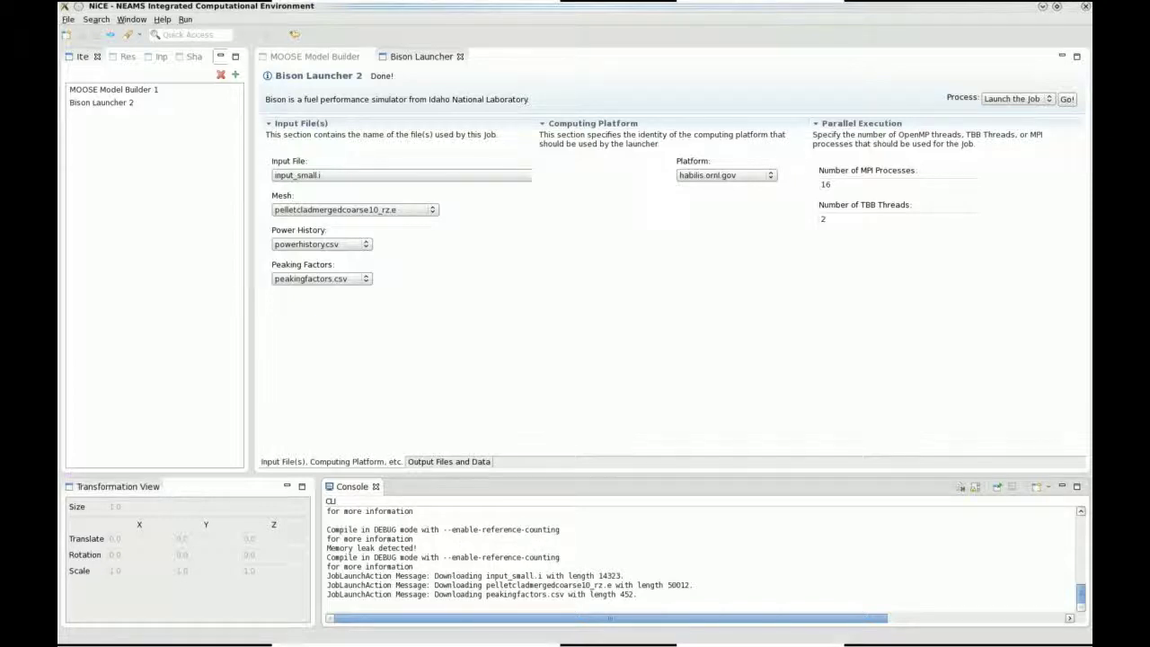
# Examine the file download messages in the console and open the job's output files and data.
pyautogui.moveTo(485, 576); pyautogui.dragTo(544, 576)
pyautogui.moveTo(486, 585); pyautogui.dragTo(617, 585)
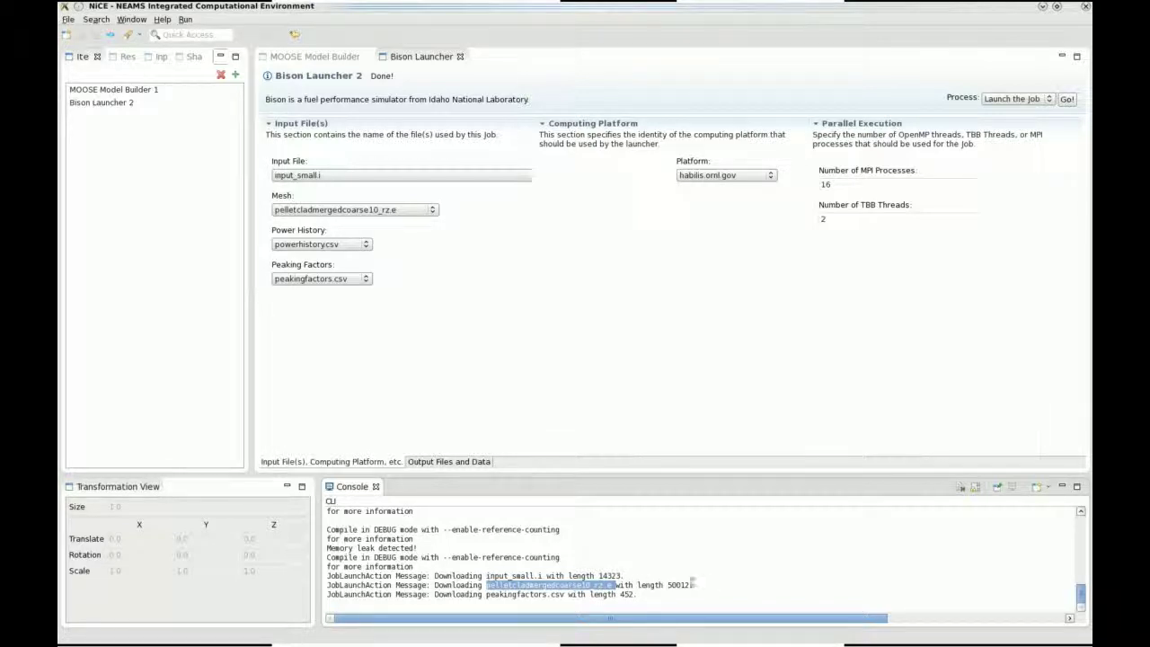
pyautogui.click(468, 462)
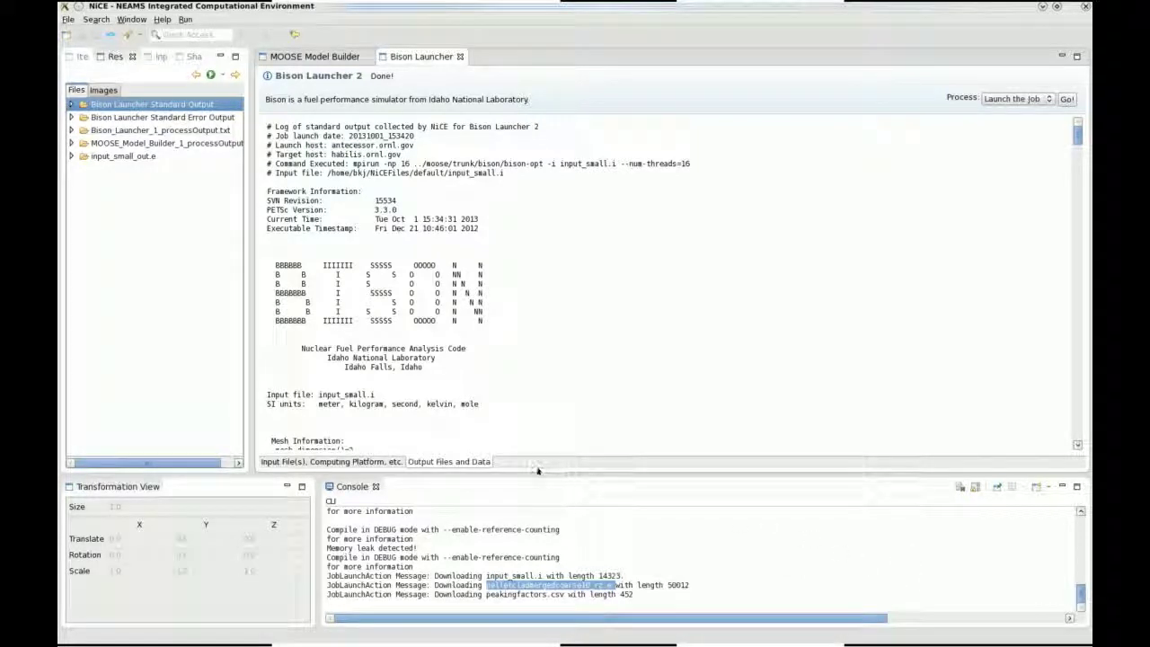
# View the console log enlarged, restore it, and dock the Console in the same area as the Transformation View.
pyautogui.doubleClick(355, 486)
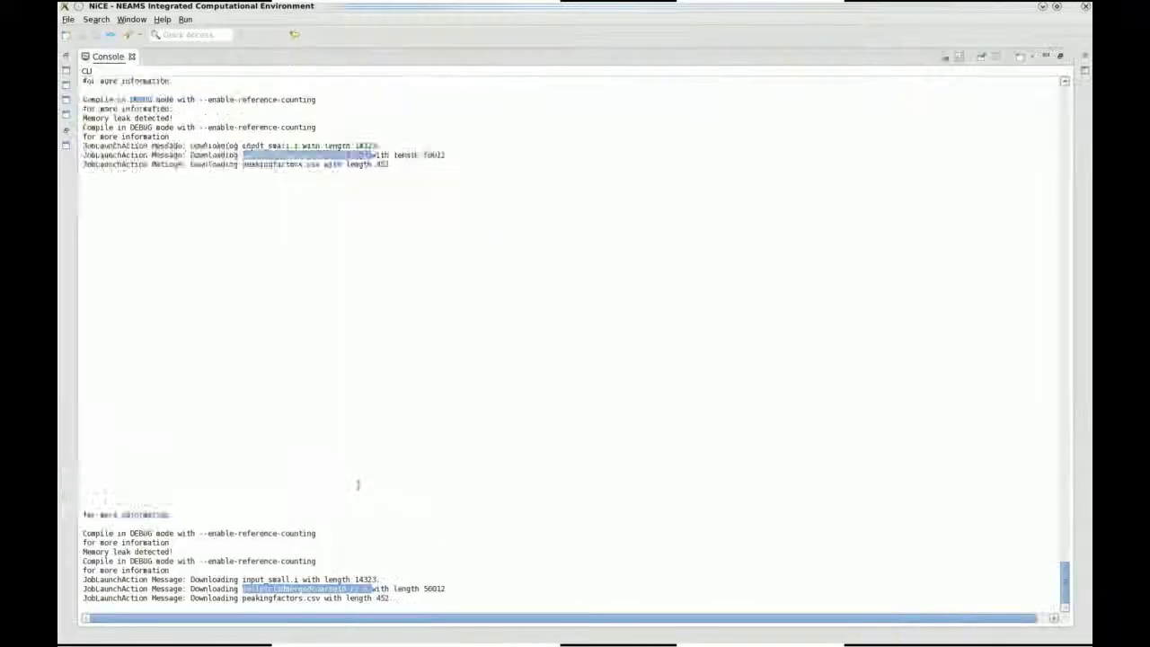
pyautogui.doubleClick(107, 57)
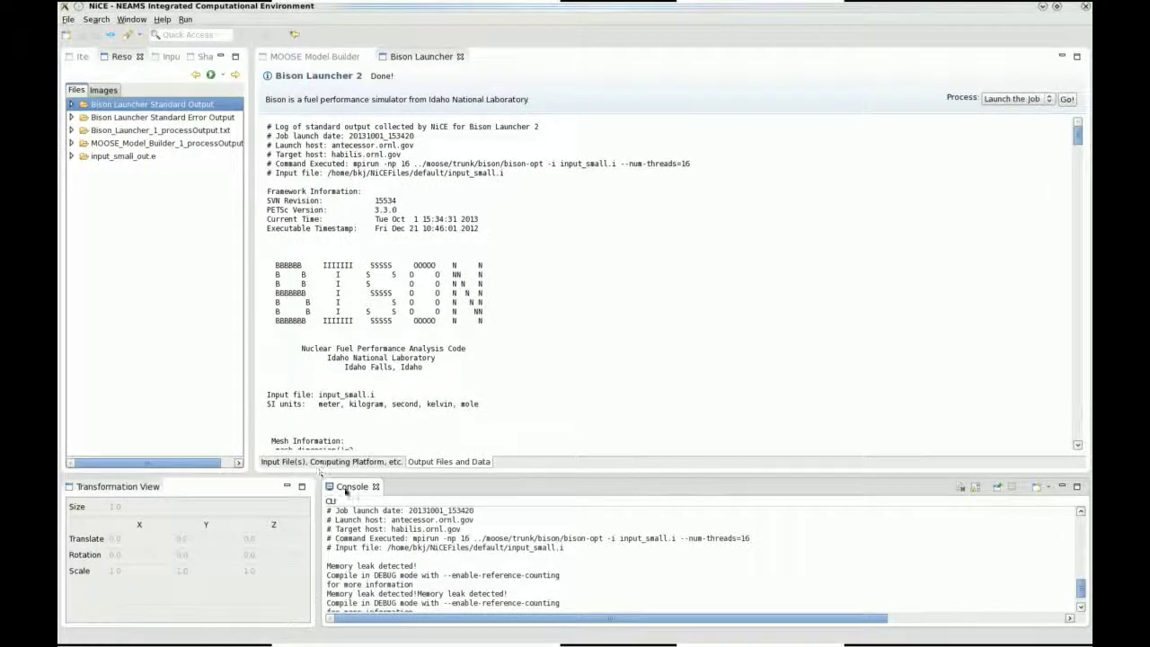
pyautogui.moveTo(693, 280); pyautogui.dragTo(1009, 205)
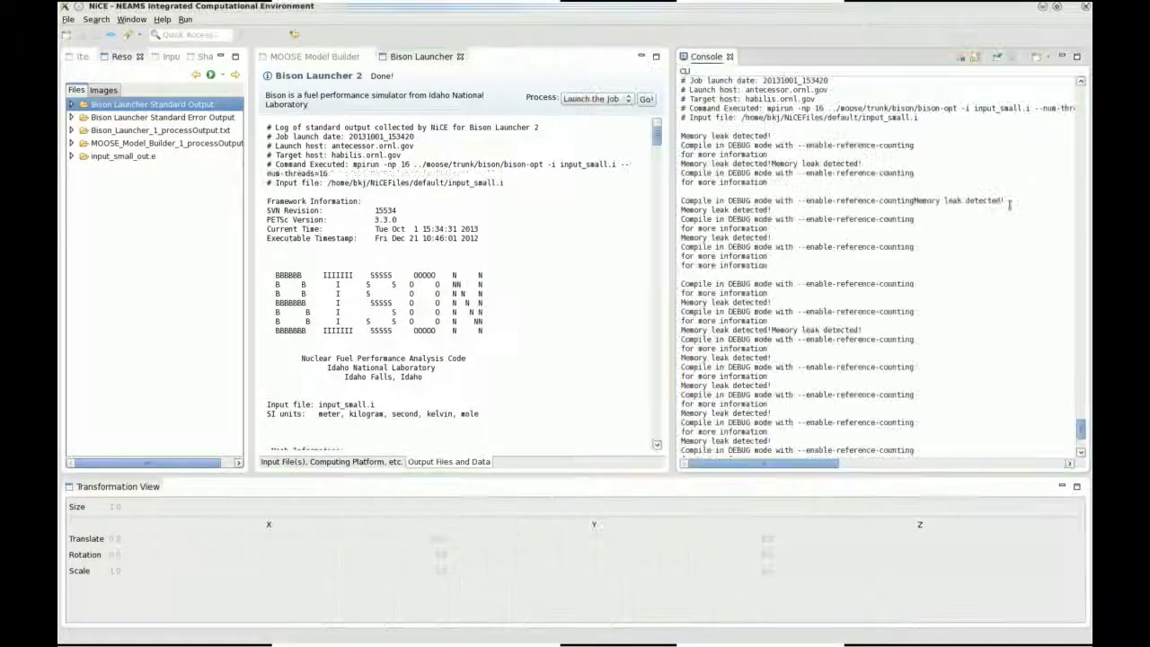
pyautogui.moveTo(710, 60); pyautogui.dragTo(531, 490)
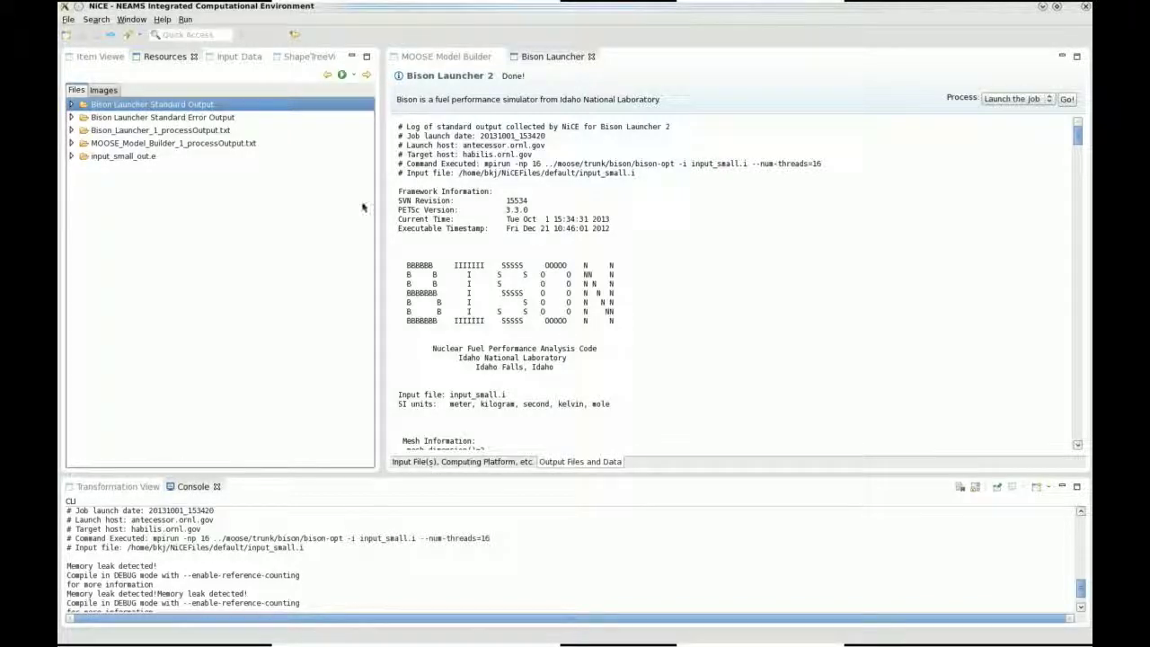
# Open the Bison Launcher Standard Error Output and examine its input file path, executed command and launch host.
pyautogui.click(125, 120)
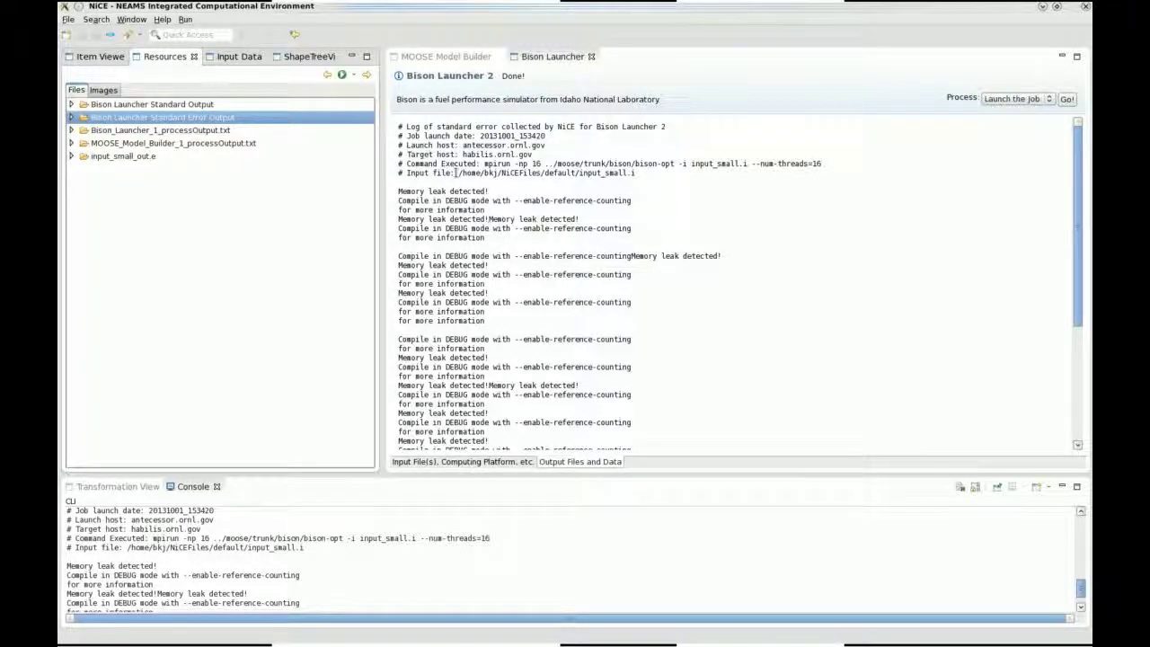
pyautogui.moveTo(455, 173); pyautogui.dragTo(542, 173)
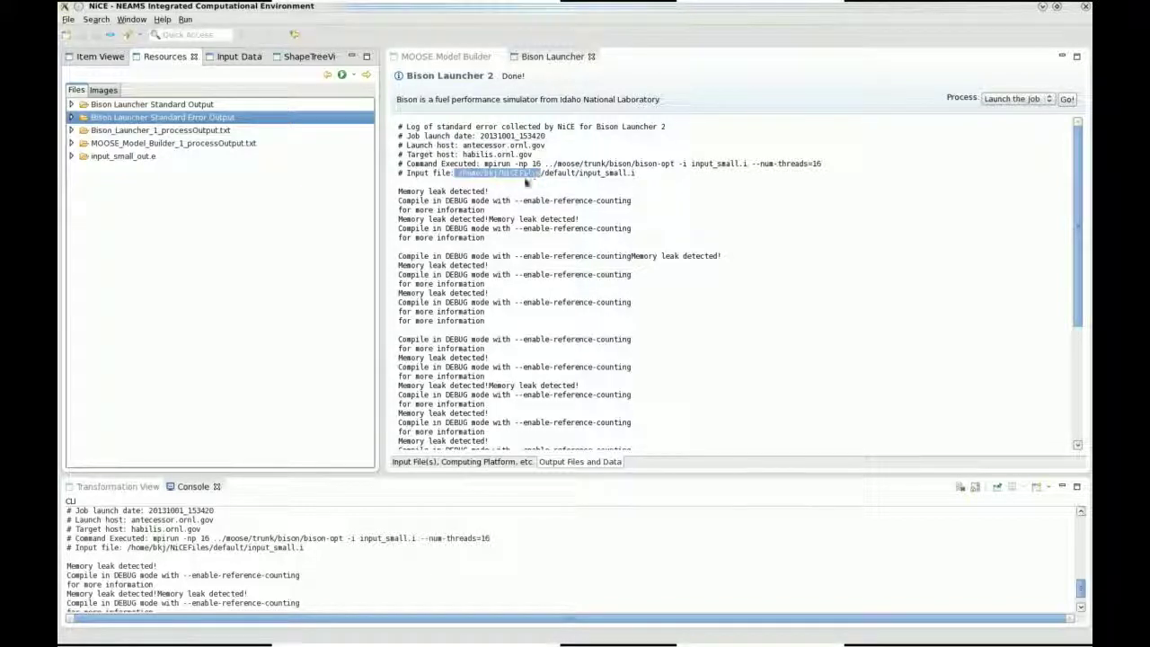
pyautogui.moveTo(476, 163); pyautogui.dragTo(835, 170)
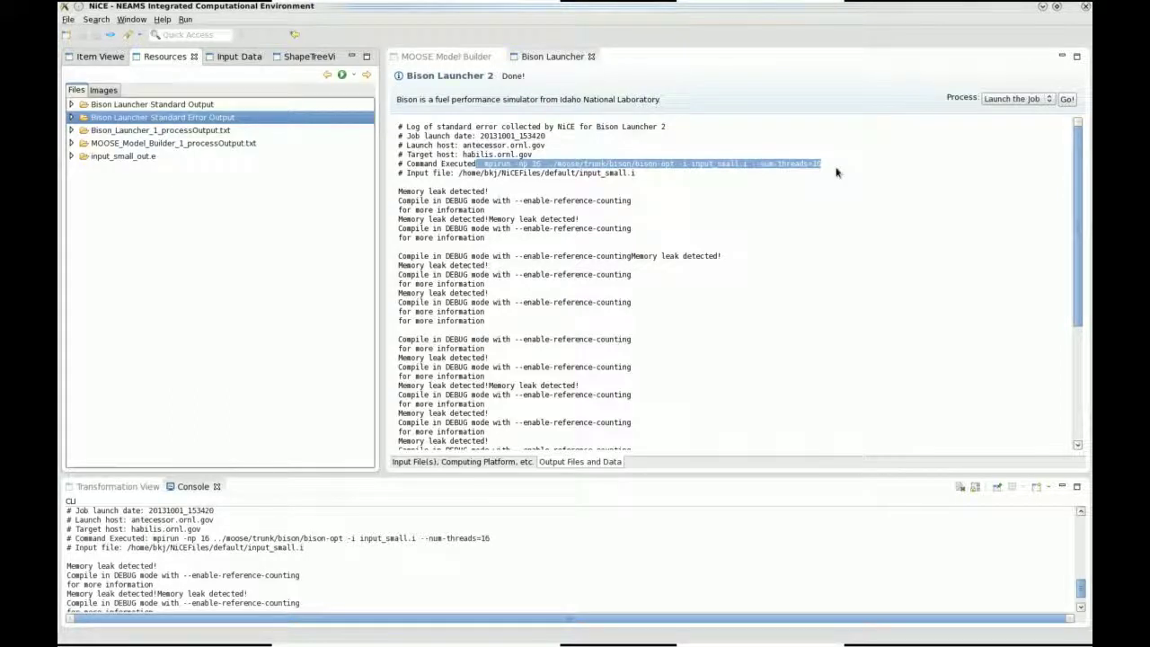
pyautogui.moveTo(462, 145); pyautogui.dragTo(566, 145)
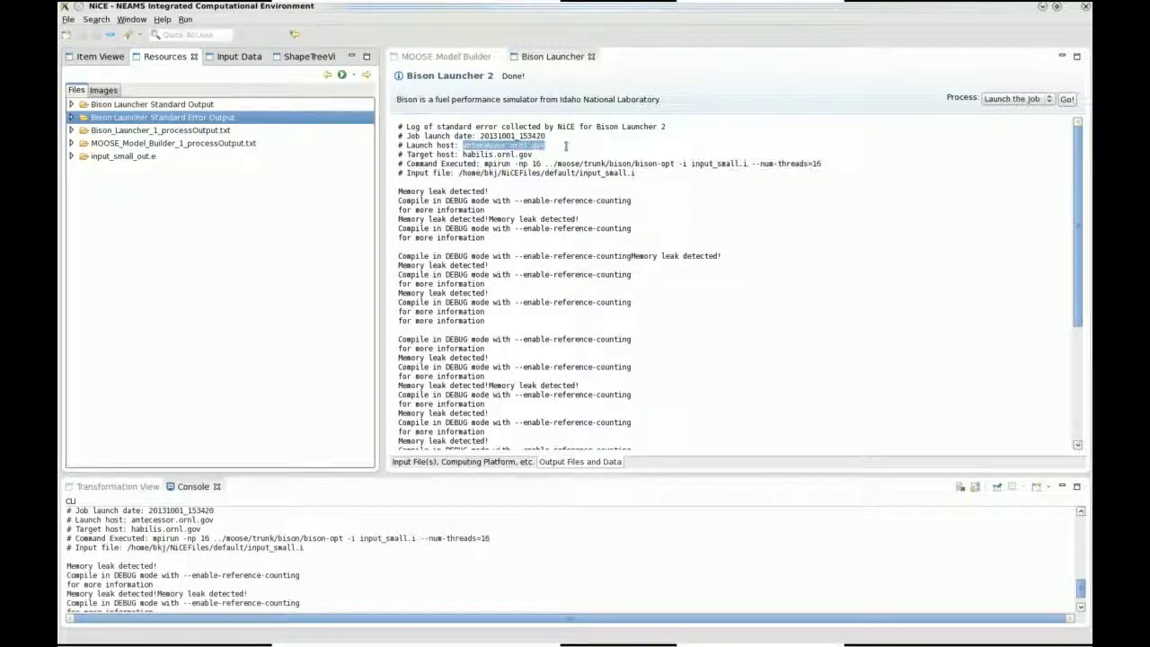
pyautogui.click(556, 274)
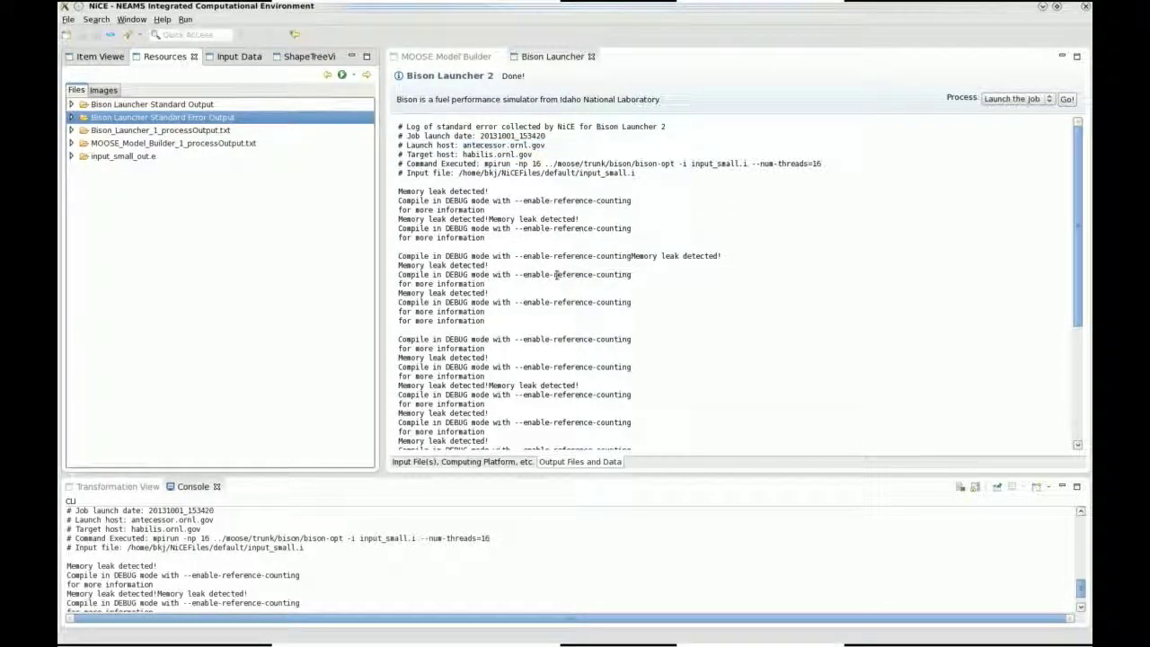
# Create a VisIt Viewer item and select input_small_out.e as its data source.
pyautogui.click(476, 462)
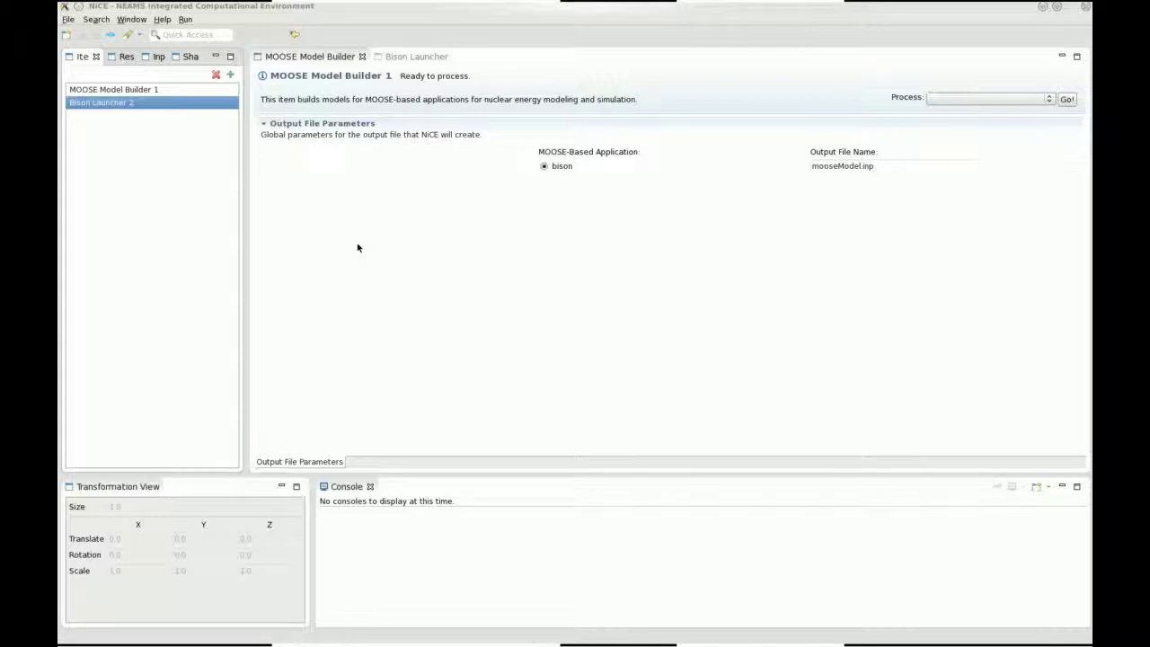
pyautogui.click(230, 76)
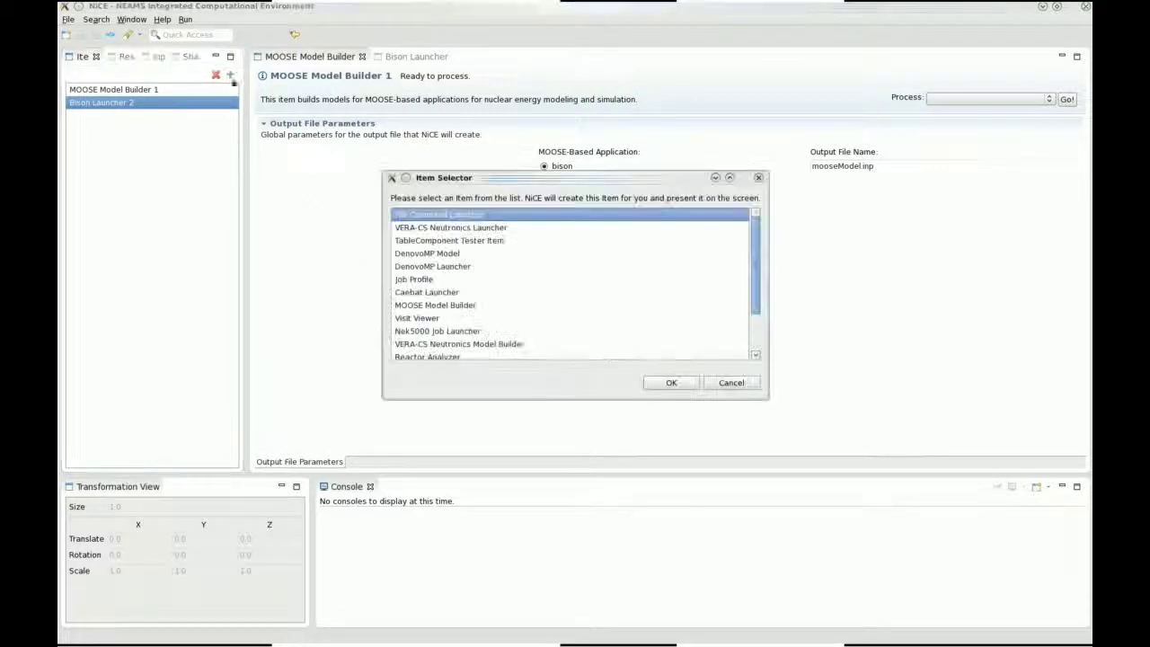
pyautogui.click(418, 321)
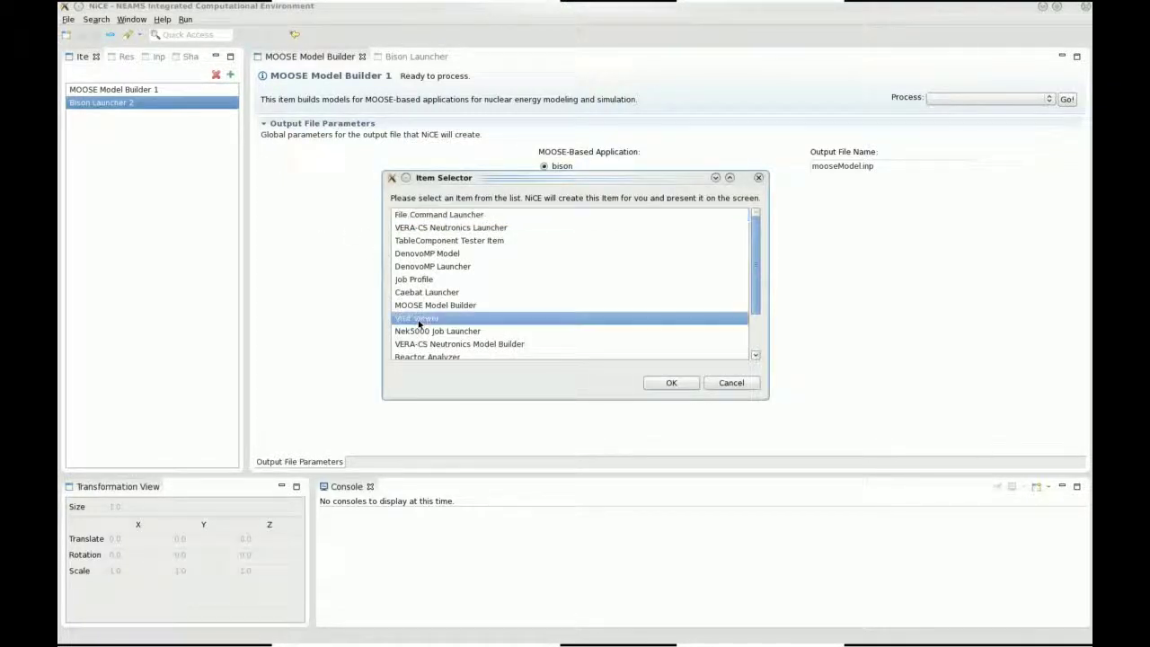
pyautogui.click(670, 383)
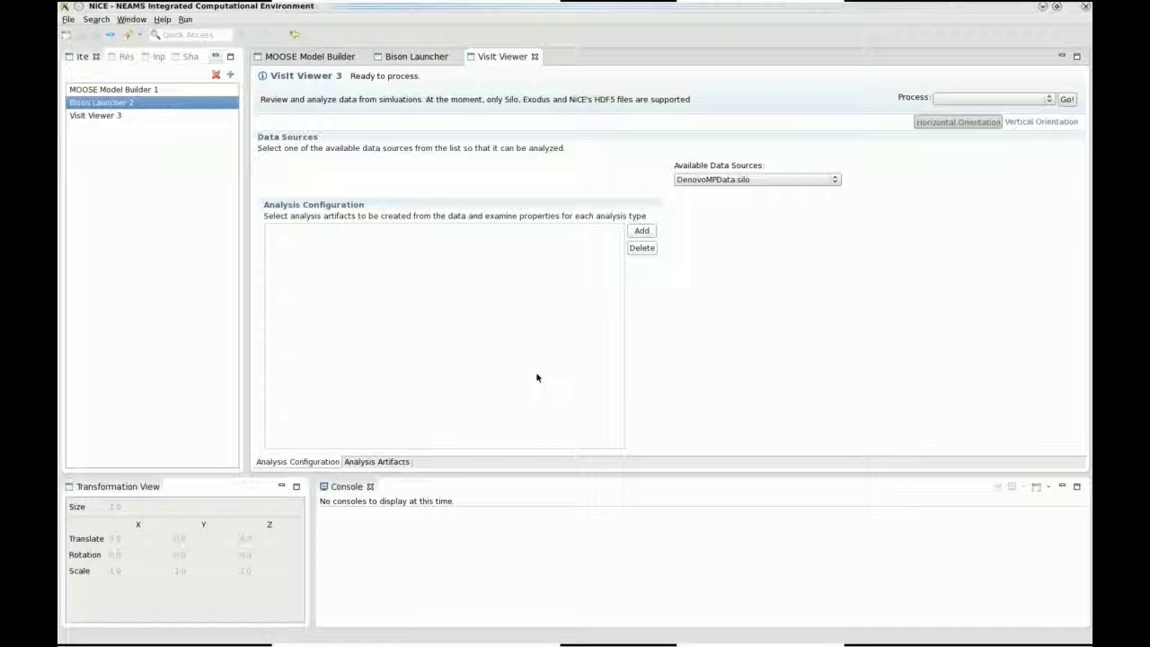
pyautogui.click(689, 180)
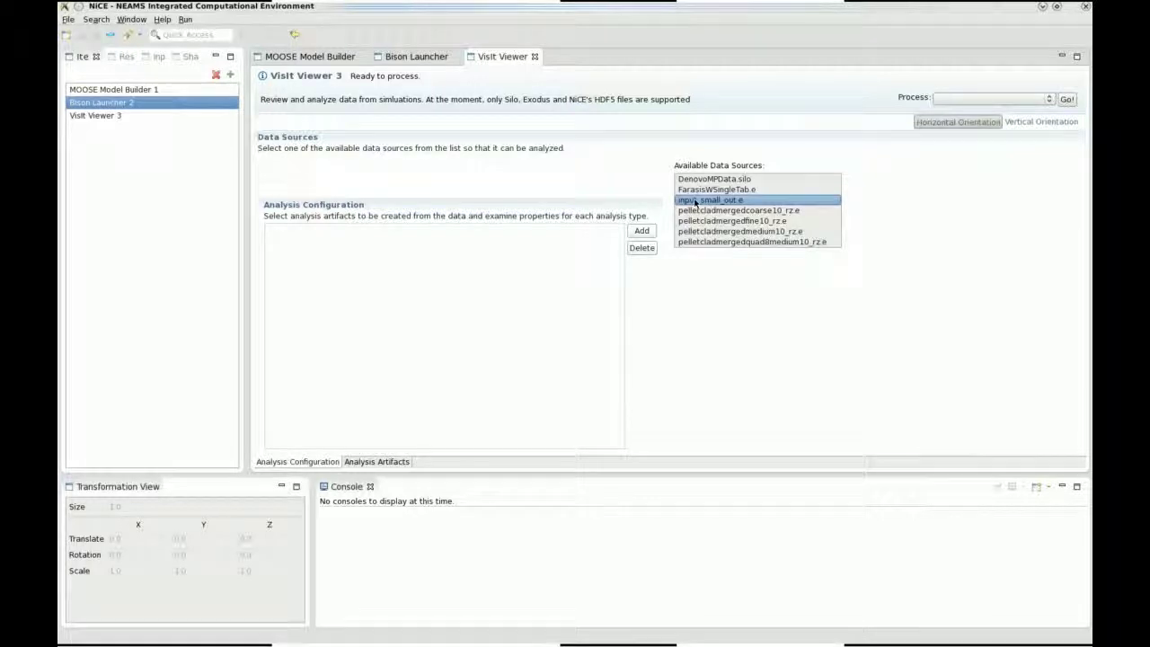
pyautogui.click(694, 202)
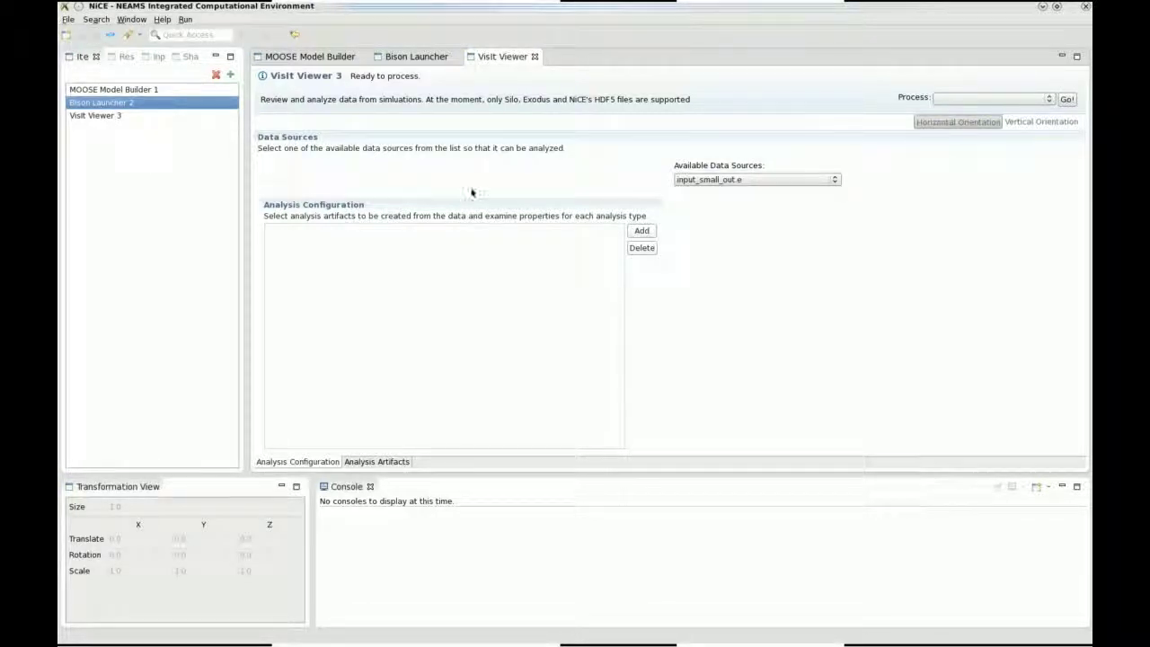
# Add temp and fast_neutron_flux to the analysis configuration and save the VisIt Viewer item.
pyautogui.click(639, 231)
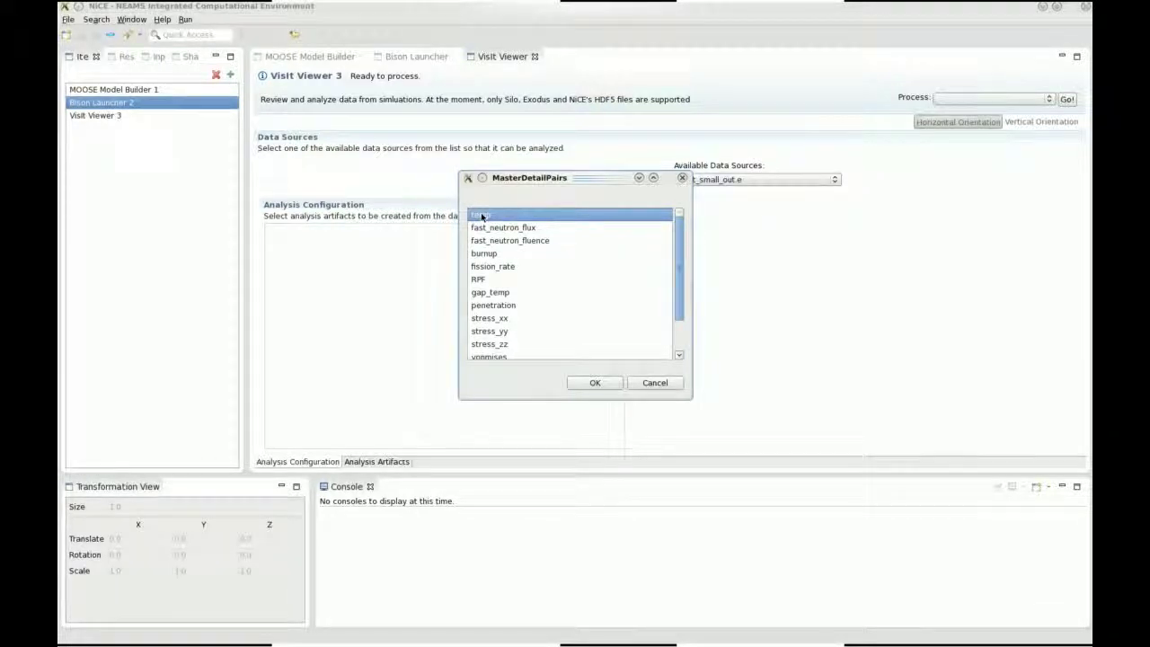
pyautogui.click(591, 383)
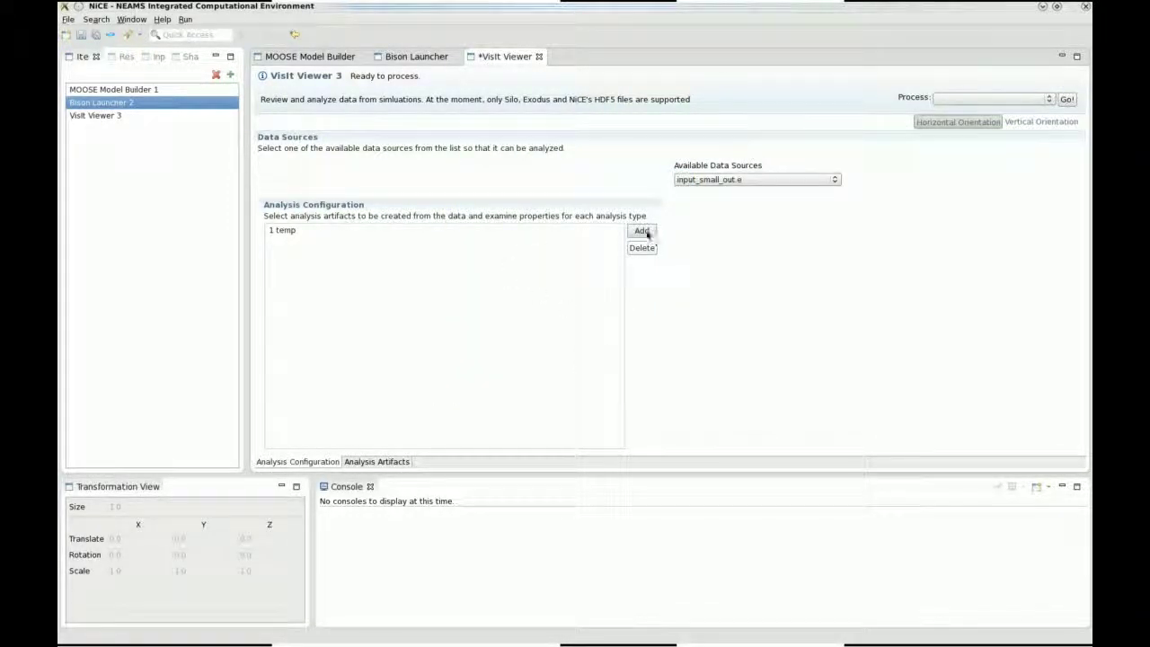
pyautogui.click(642, 231)
pyautogui.click(512, 228)
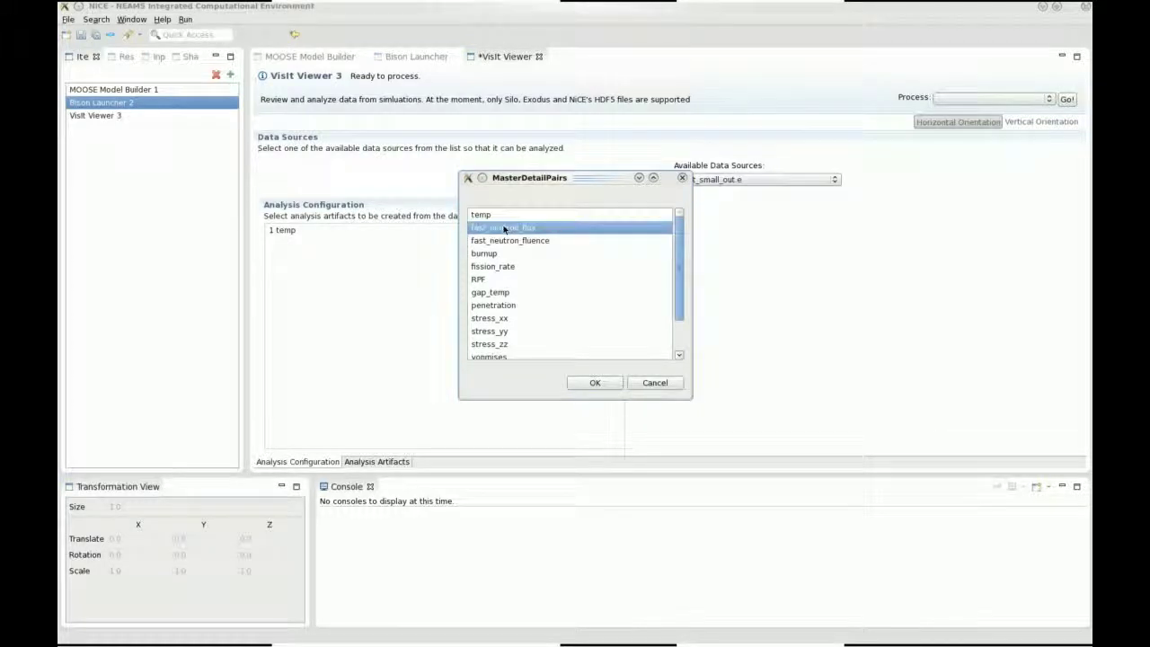
pyautogui.click(591, 382)
pyautogui.click(96, 35)
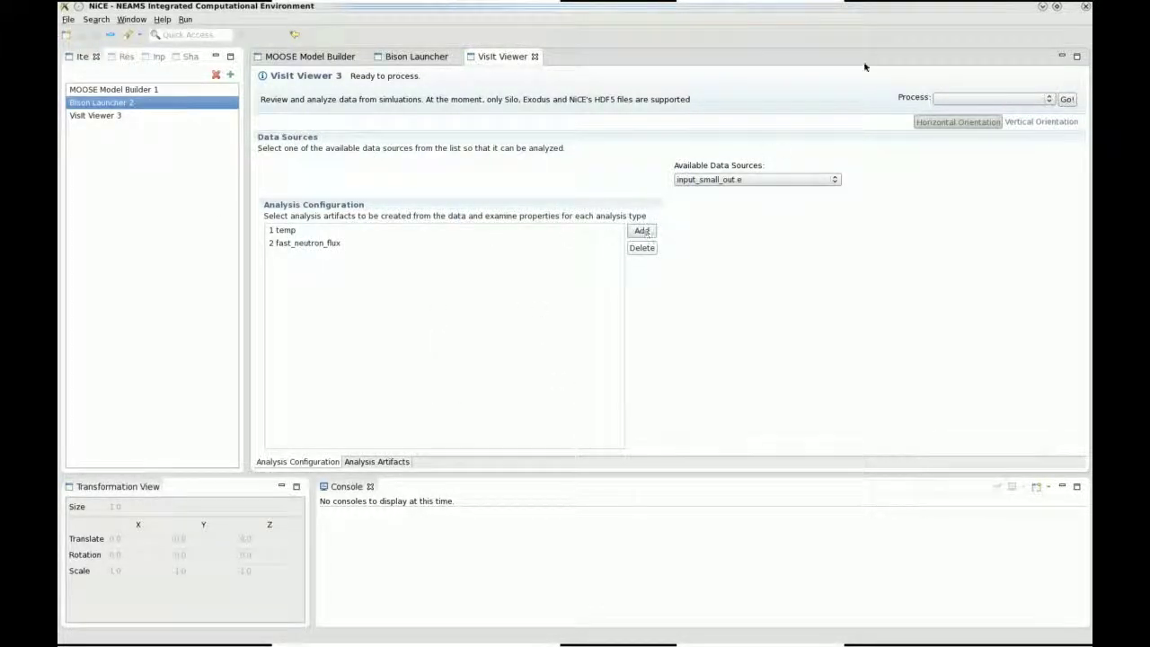
# Run the Generate Analysis Artifacts process for the VisIt Viewer item.
pyautogui.click(944, 98)
pyautogui.click(947, 100)
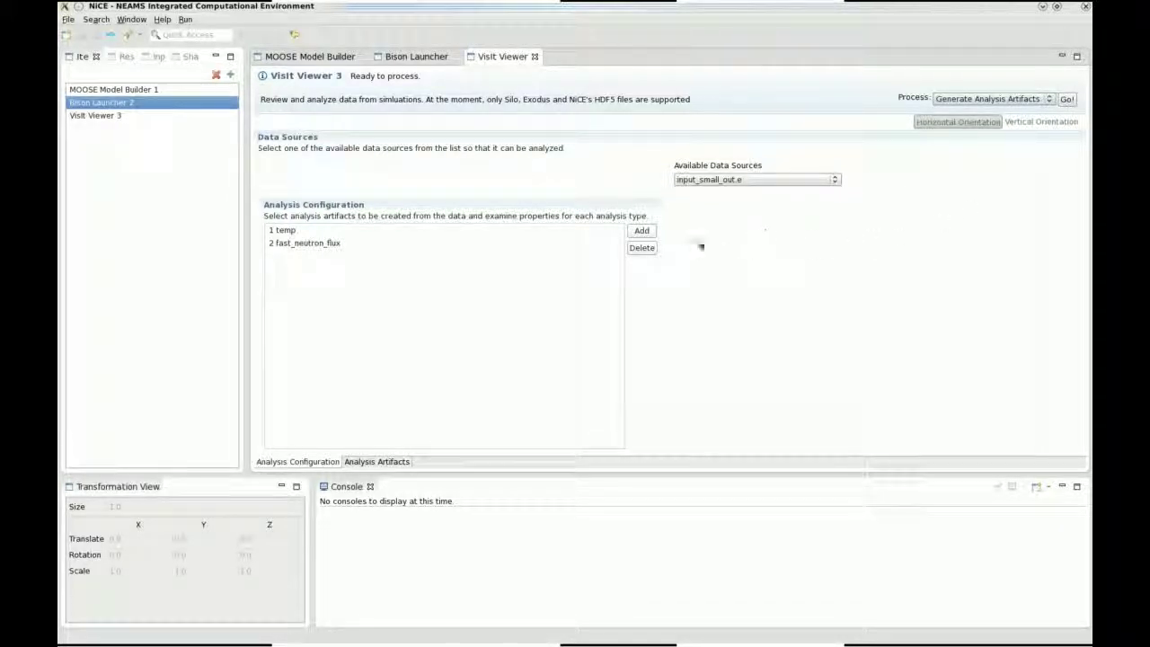
pyautogui.click(1066, 98)
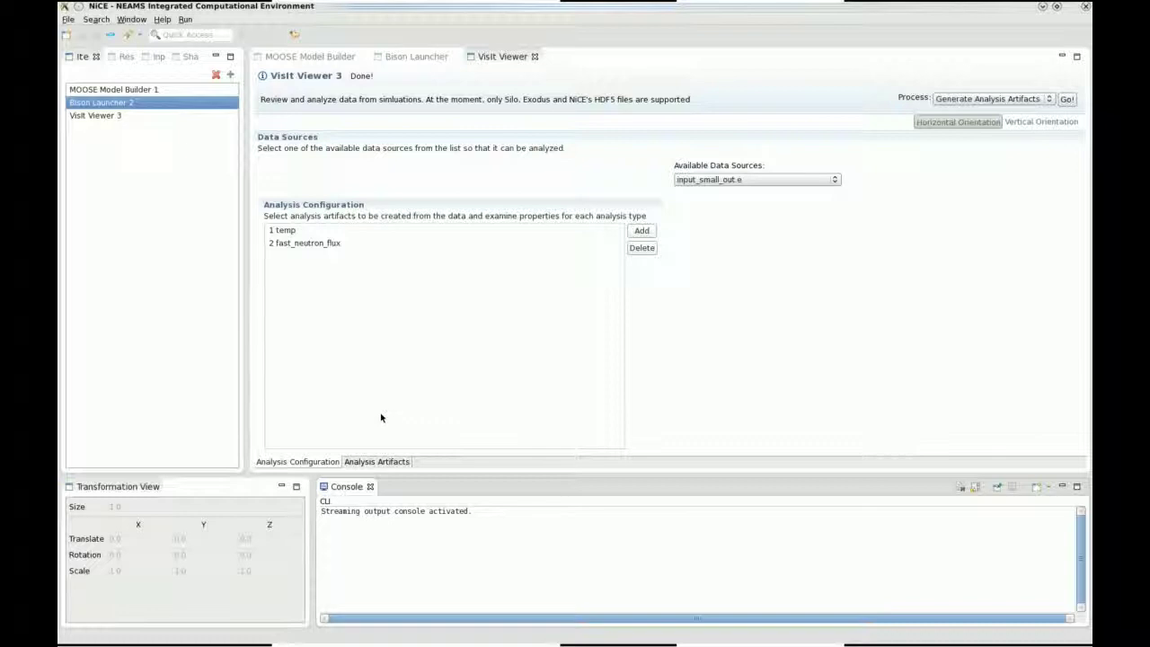
# Open the analysis artifacts, inspect the first temp image at enlarged scale, and fit the whole image back in view.
pyautogui.click(373, 461)
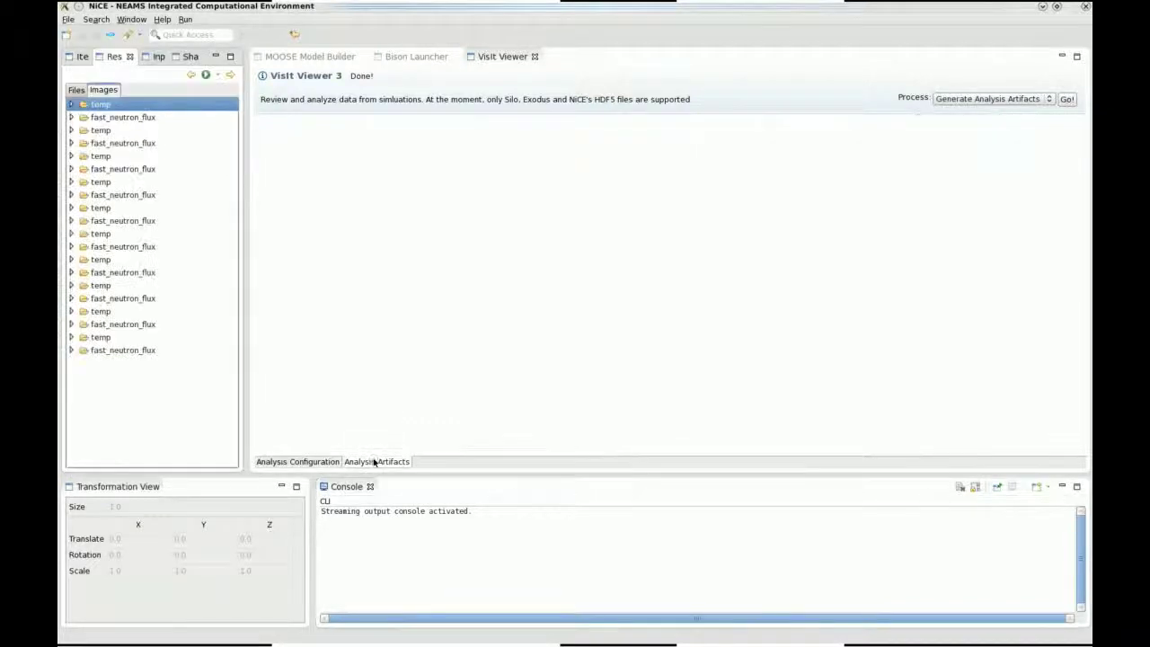
pyautogui.scroll(3, 338, 336)
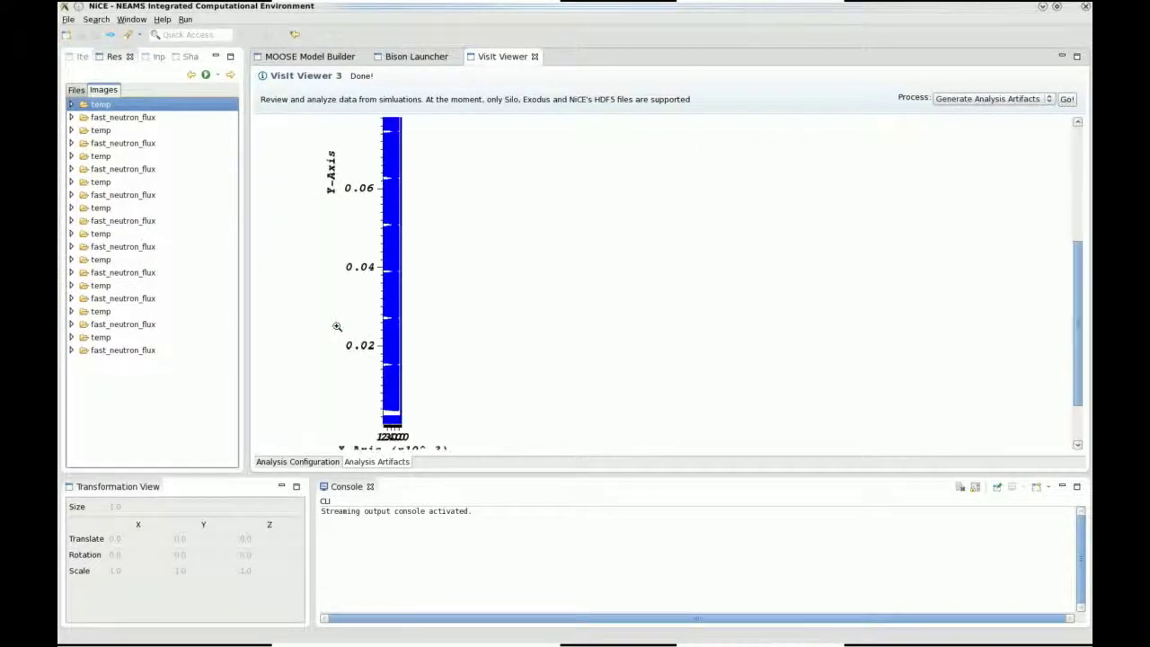
pyautogui.moveTo(1077, 338); pyautogui.dragTo(995, 295)
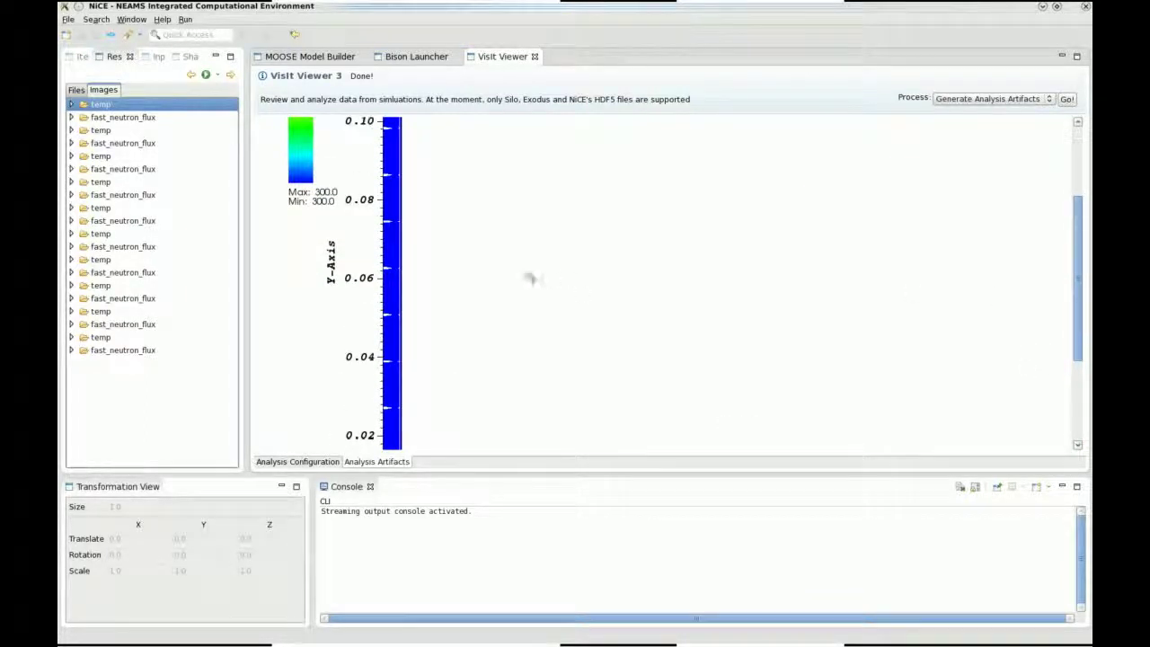
pyautogui.click(420, 261)
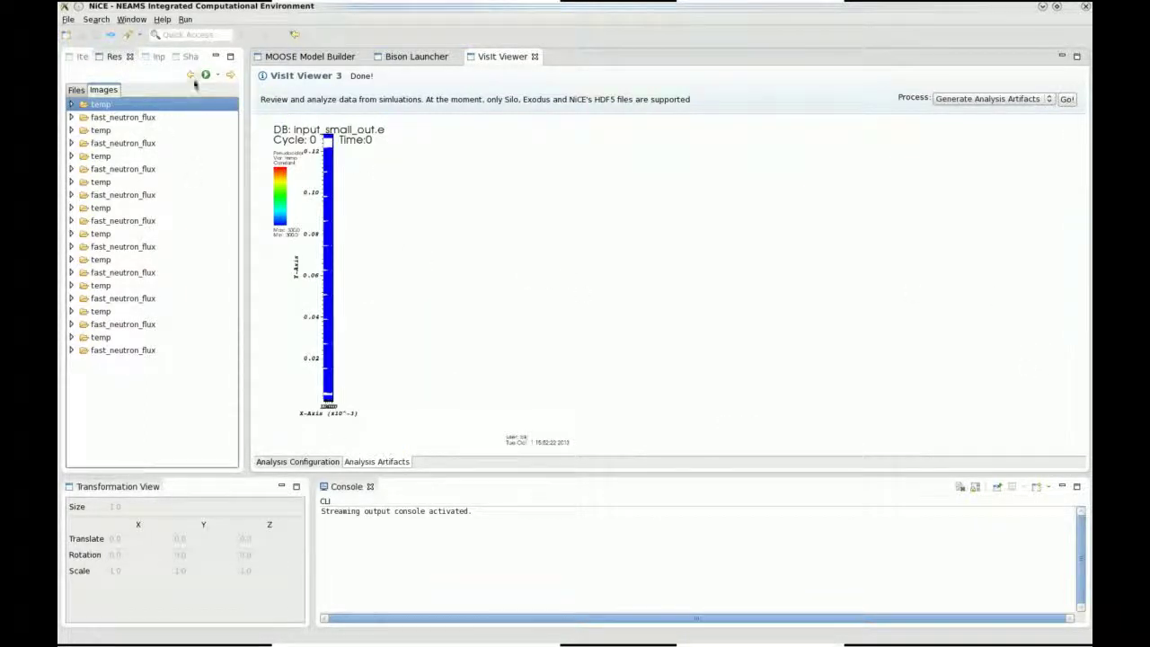
# View several of the generated temp and fast_neutron_flux images individually, ending on the first temp image.
pyautogui.click(99, 105)
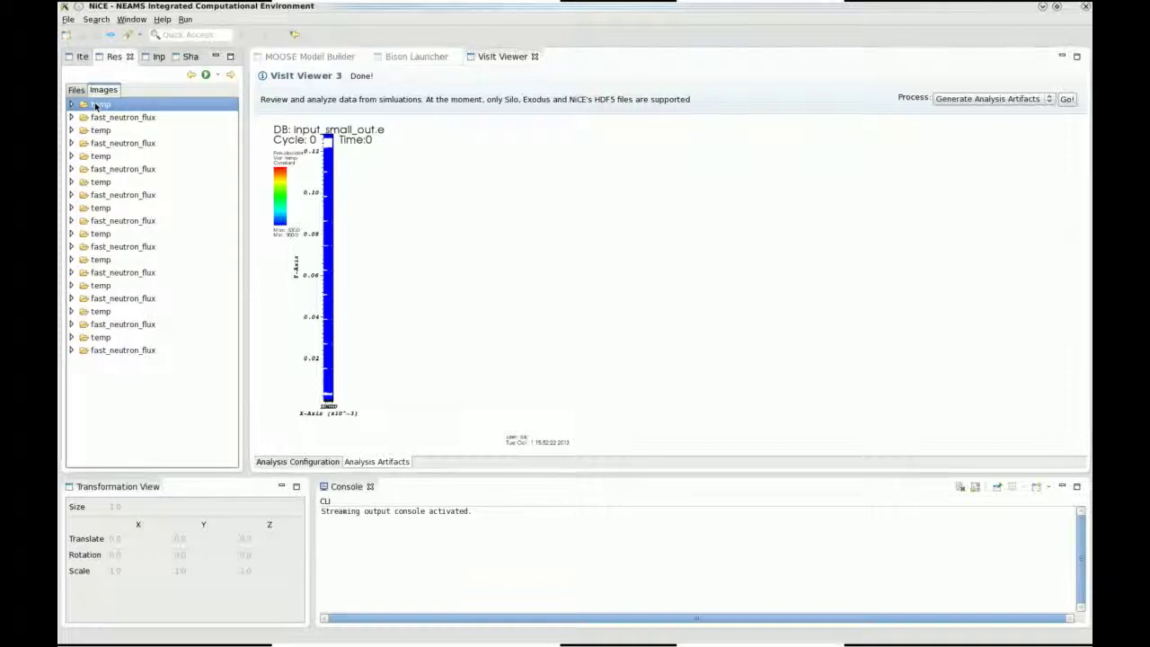
pyautogui.click(99, 130)
pyautogui.click(90, 119)
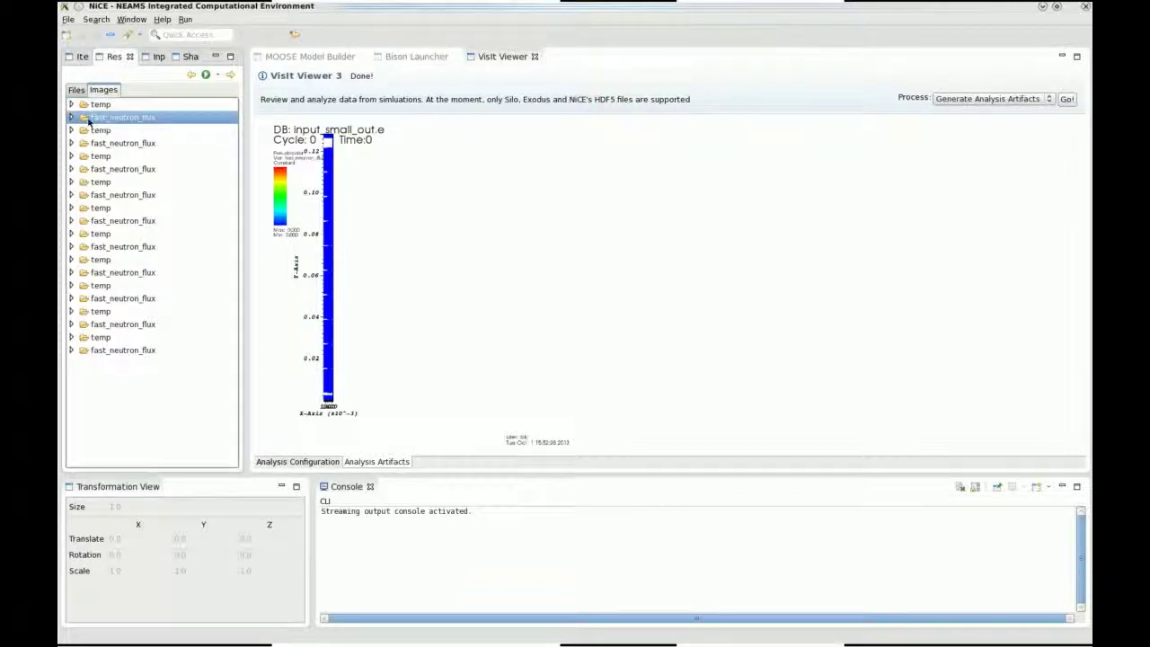
pyautogui.click(103, 145)
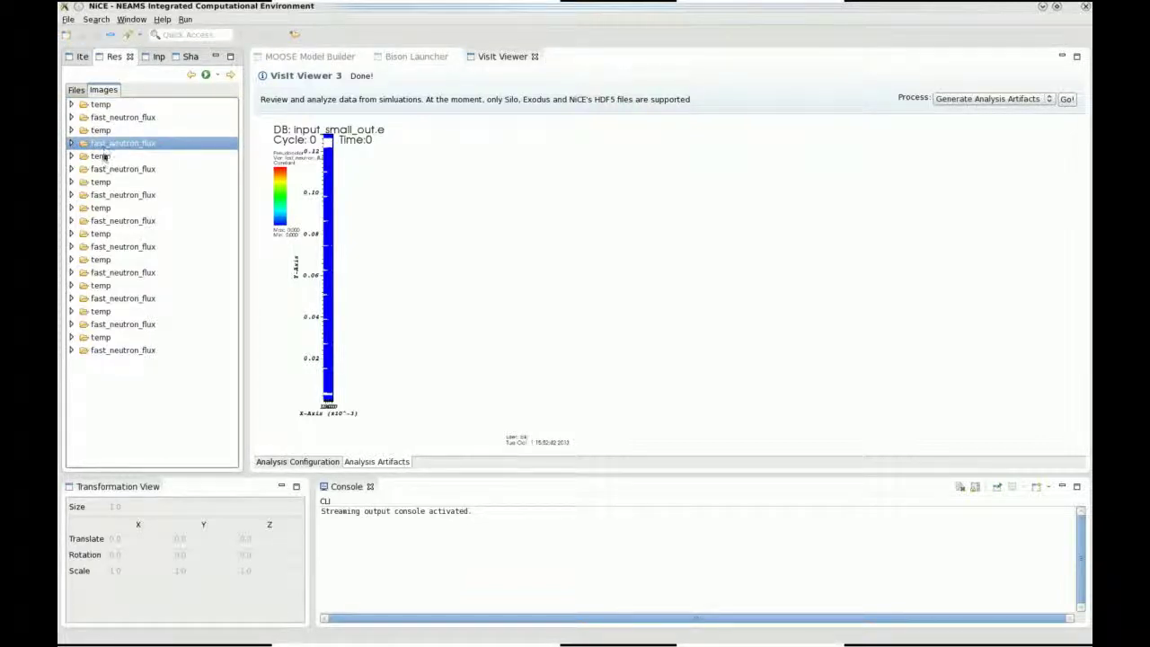
pyautogui.click(104, 156)
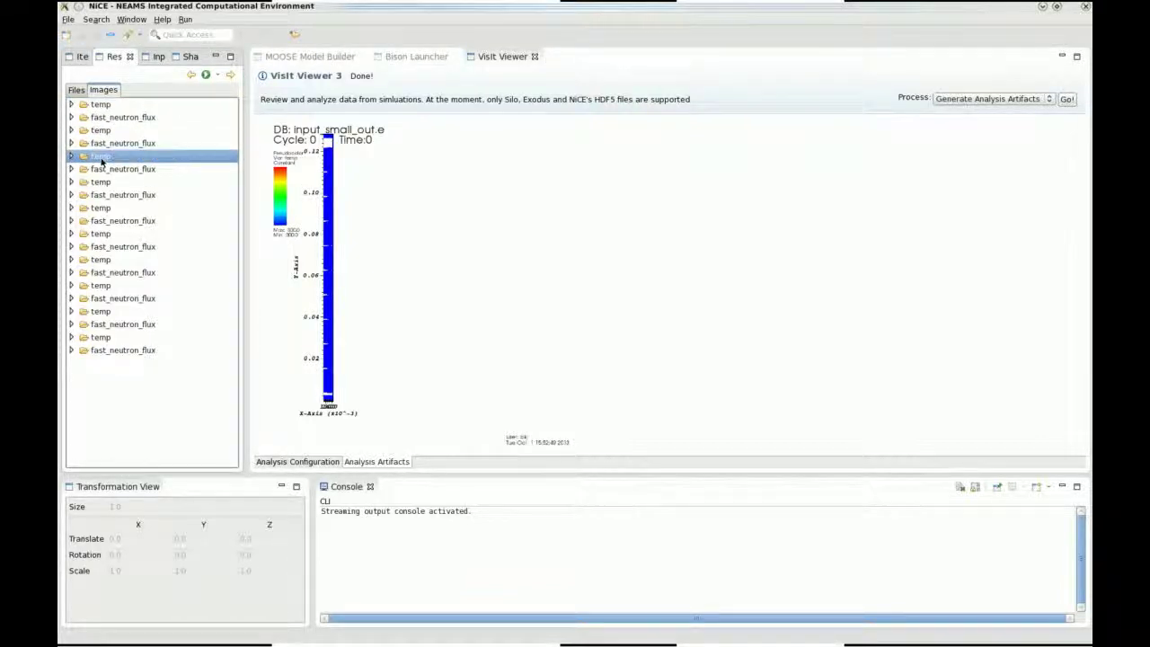
pyautogui.click(99, 105)
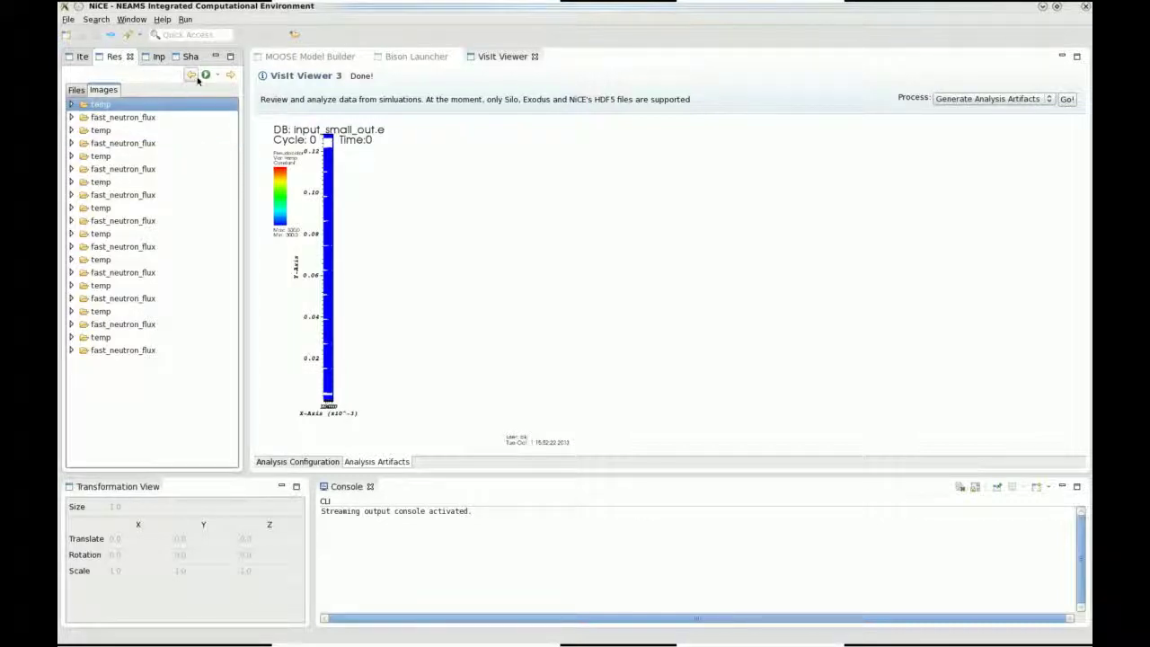
# Play the generated images as a slideshow, stop it, and step backward and forward through the images.
pyautogui.click(205, 76)
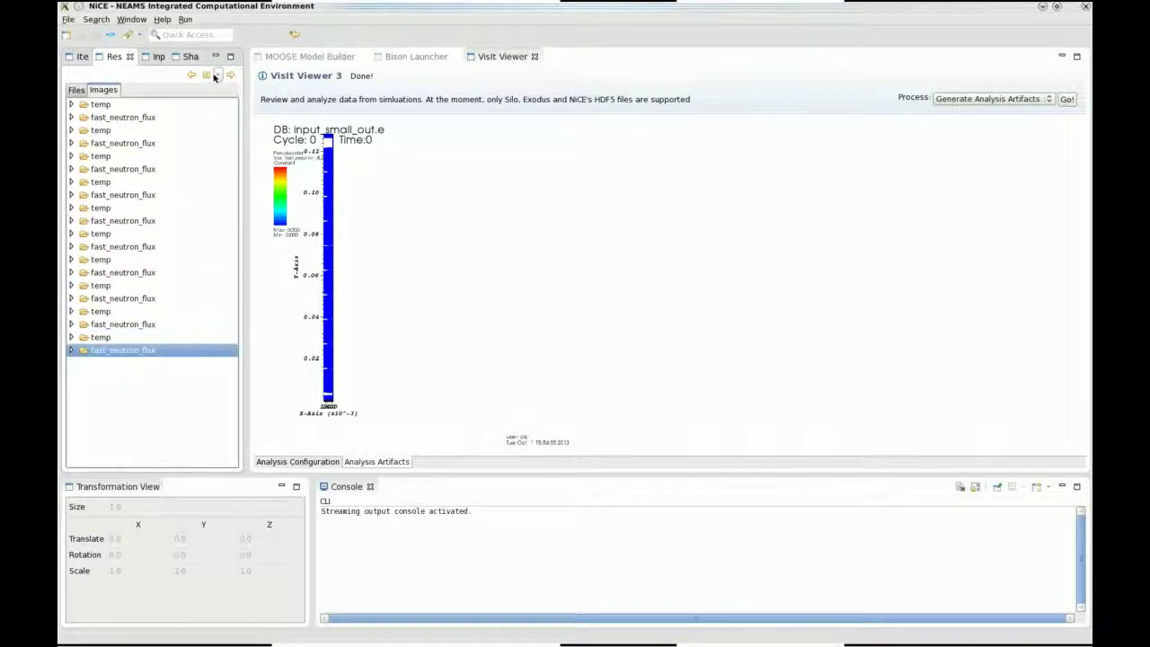
pyautogui.click(205, 78)
pyautogui.click(190, 76)
pyautogui.click(191, 75)
pyautogui.click(229, 75)
pyautogui.click(229, 76)
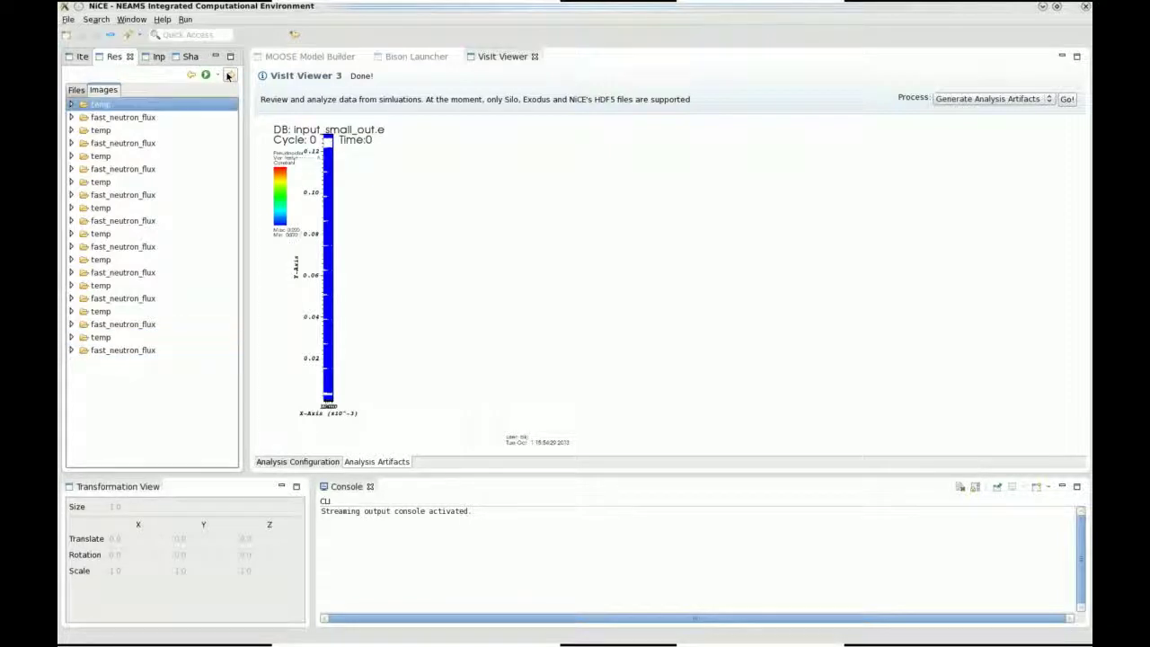
pyautogui.click(228, 76)
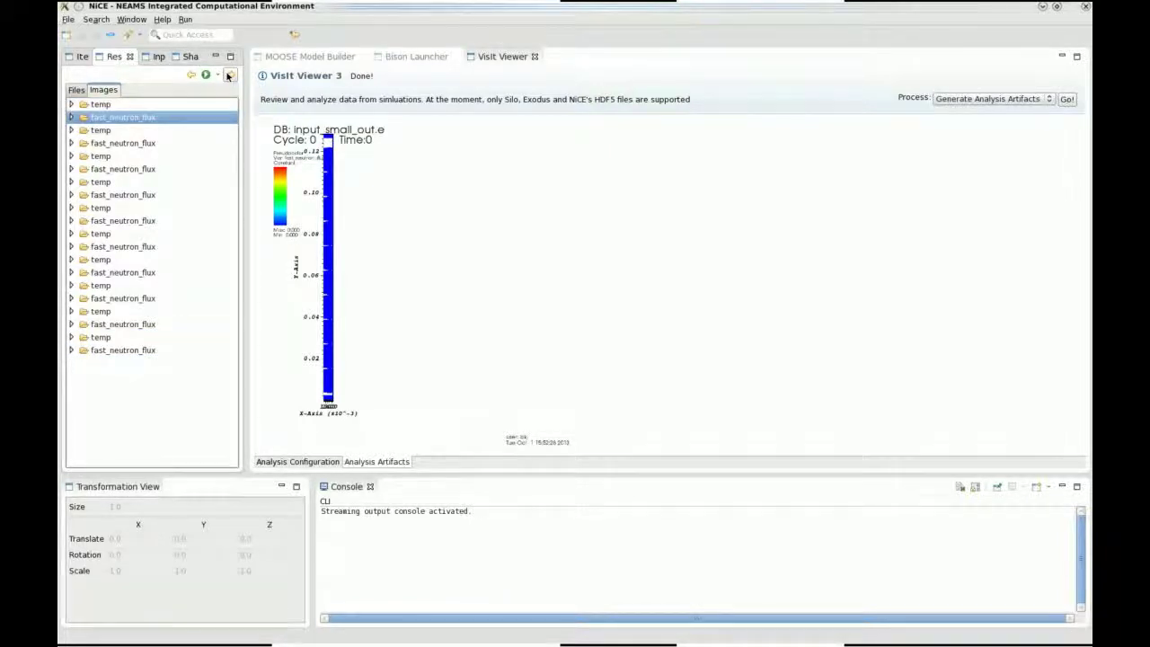